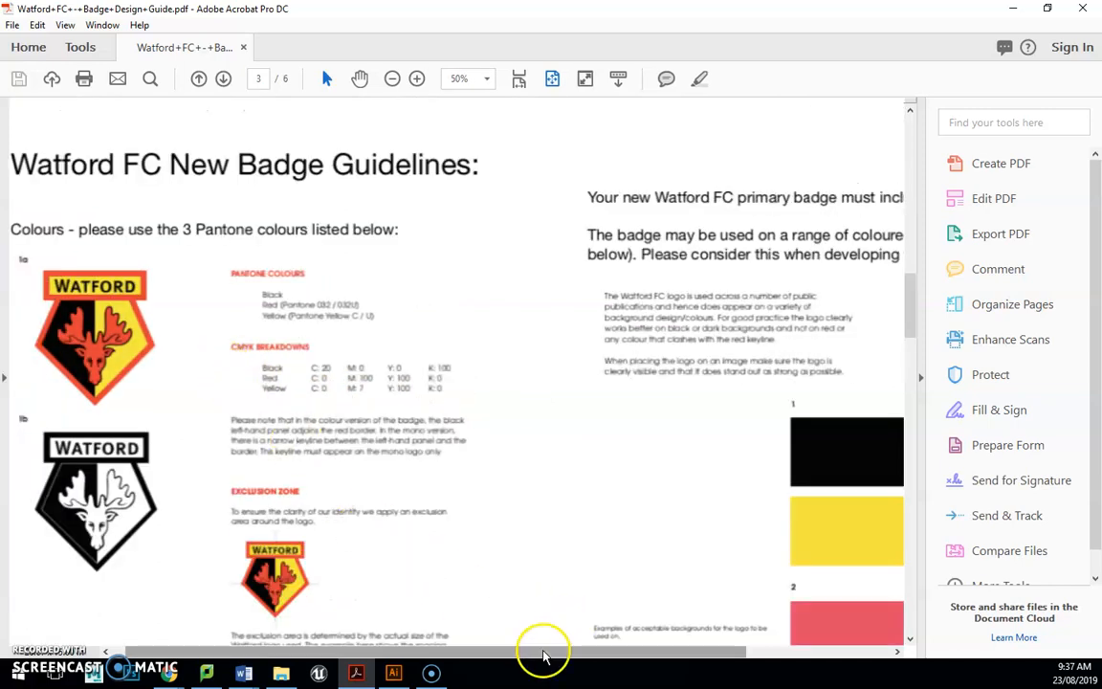
# Step: Leave the badge guidelines PDF for Illustrator and create a 1366 x 768 px document with CMYK Color mode
pyautogui.moveTo(547, 653); pyautogui.dragTo(497, 653)
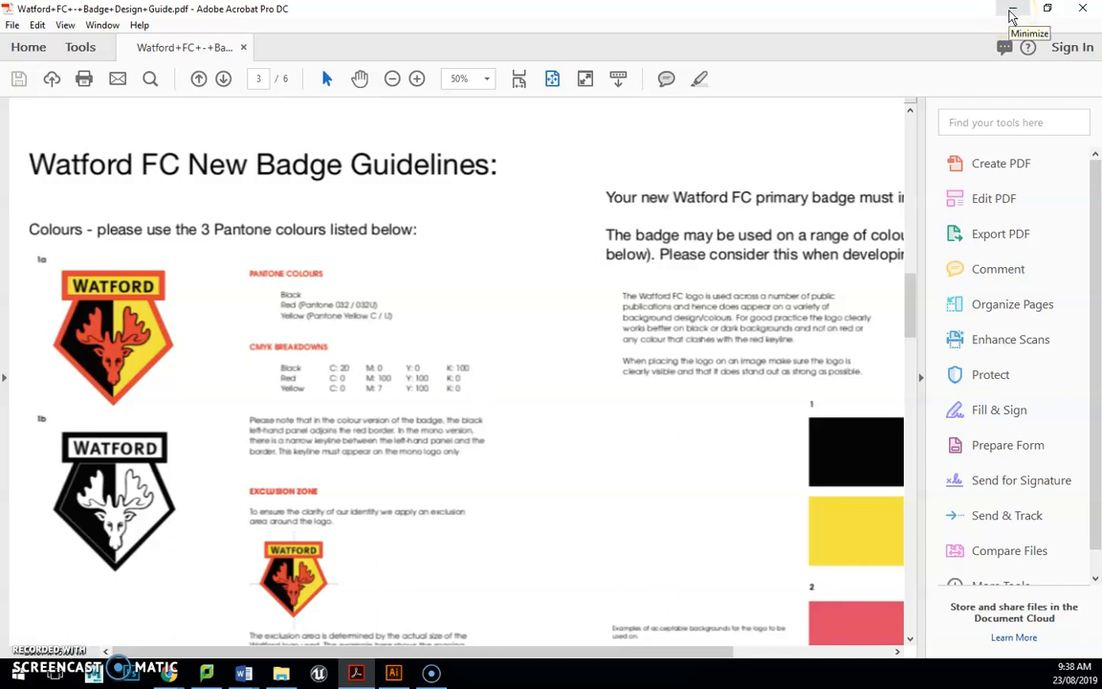
pyautogui.click(1011, 15)
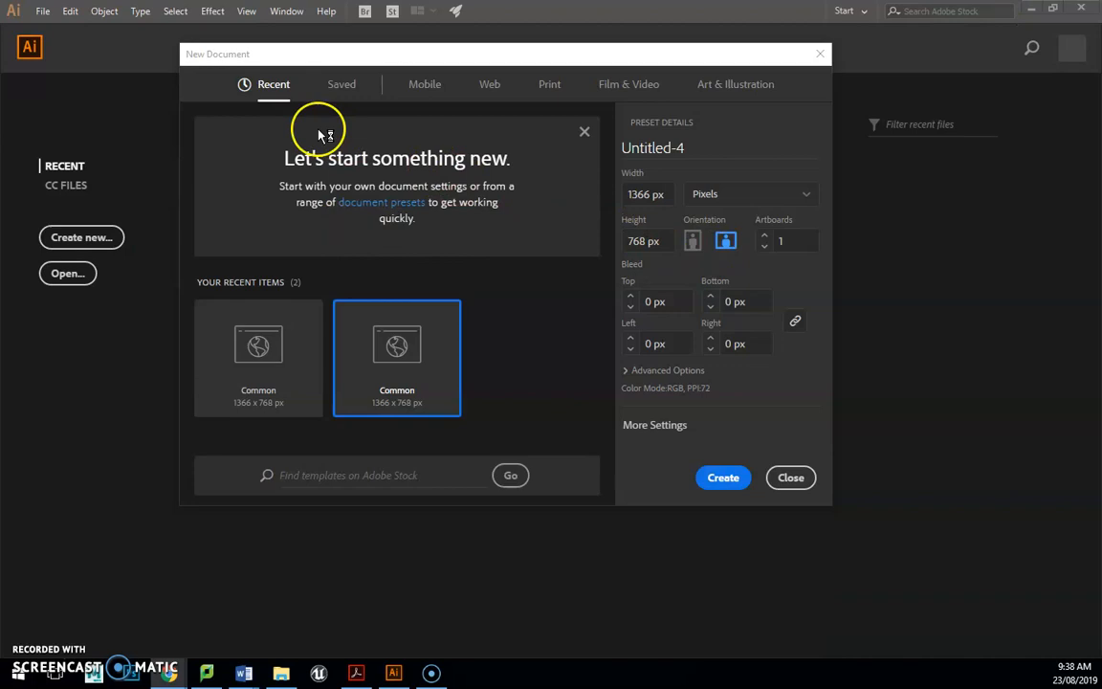
pyautogui.click(626, 371)
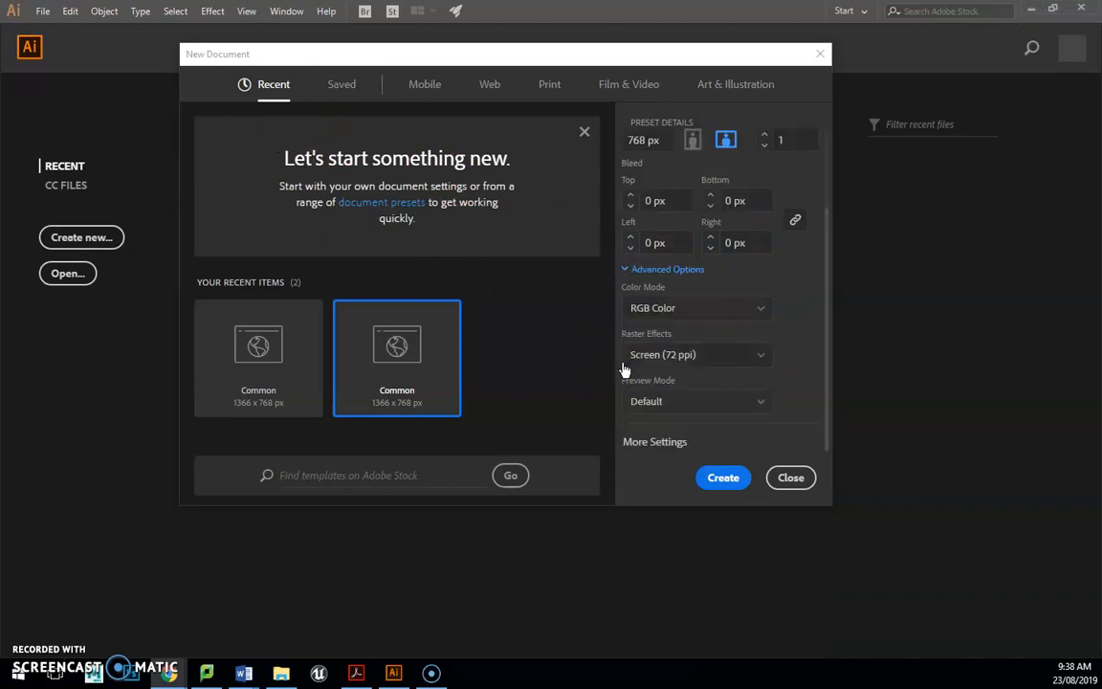
pyautogui.click(645, 317)
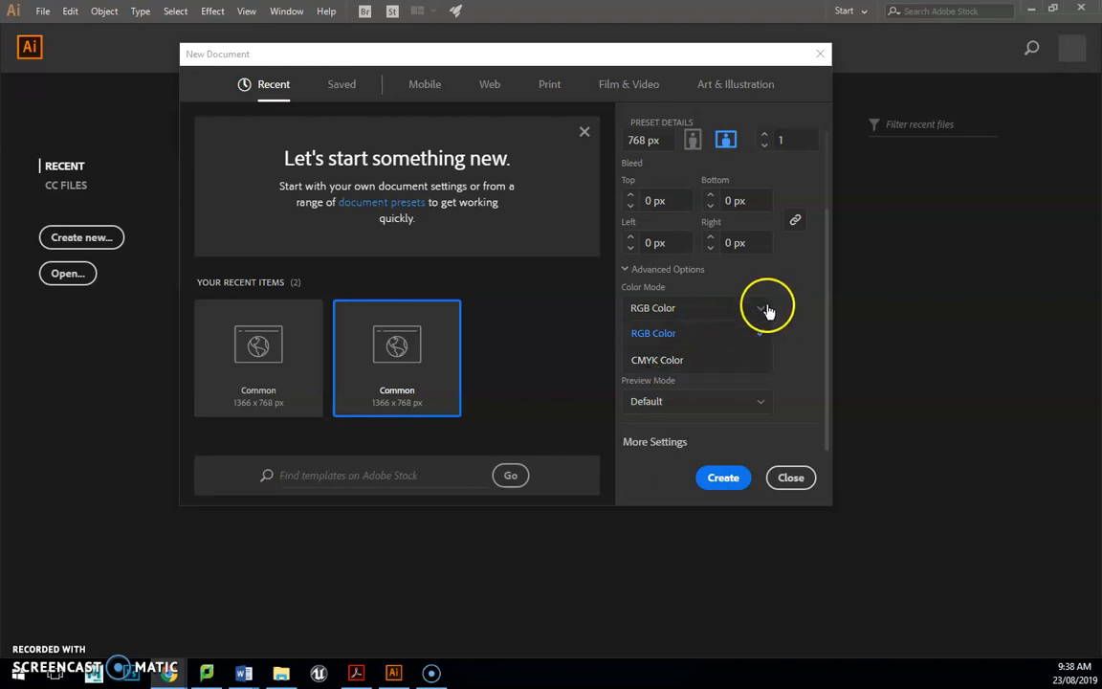
pyautogui.click(676, 368)
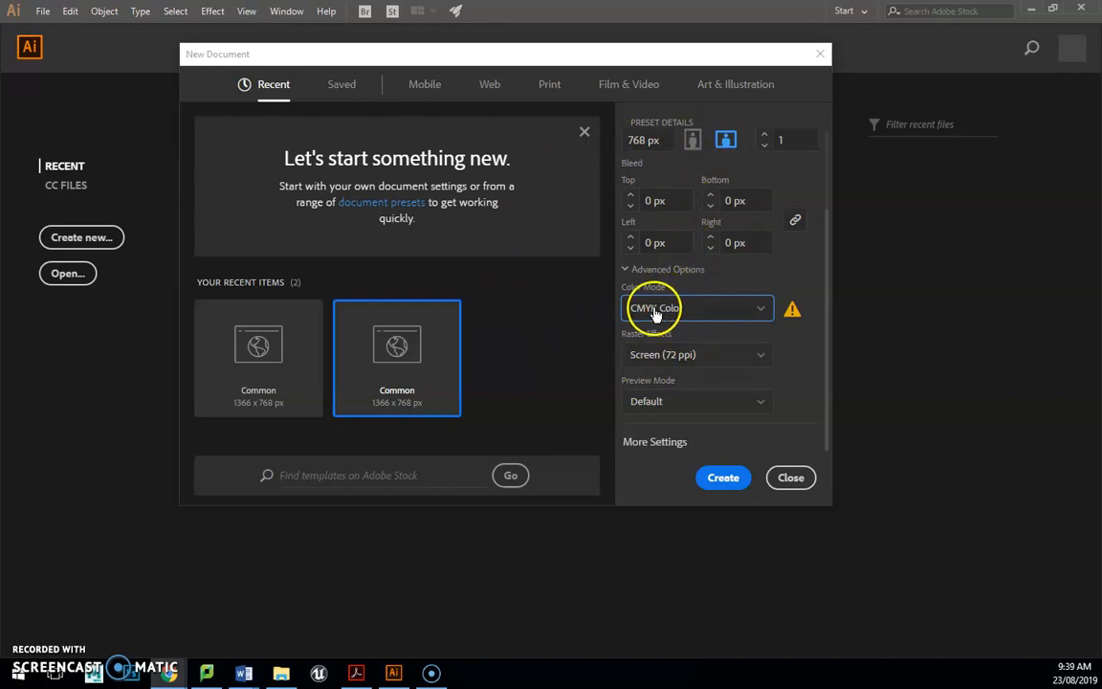
pyautogui.click(725, 481)
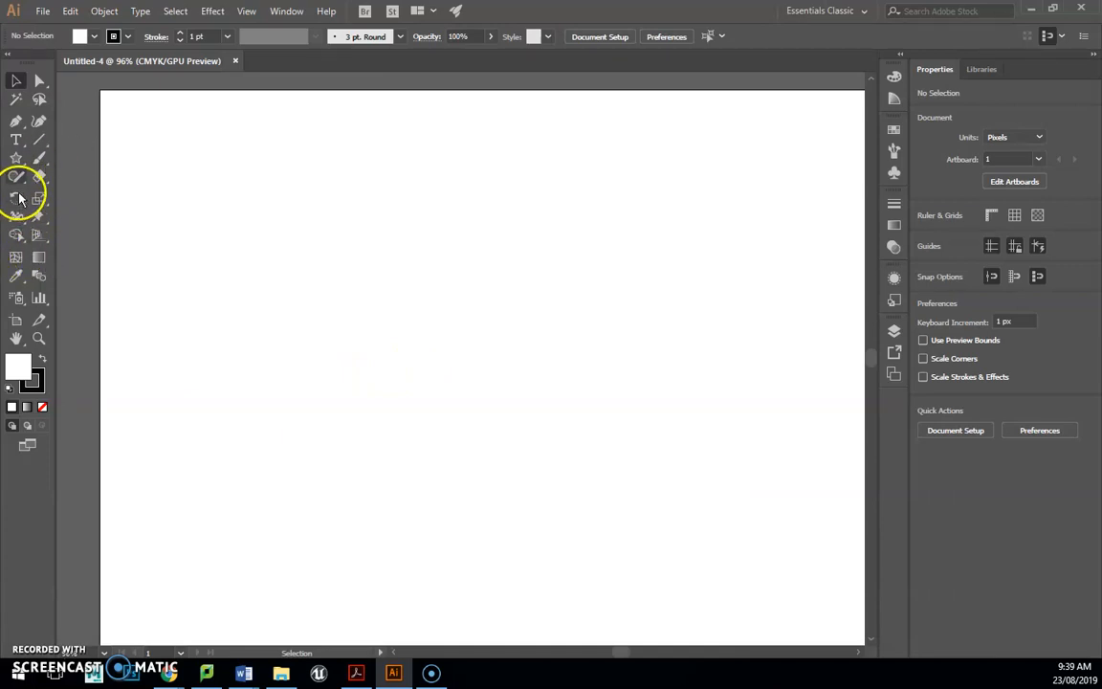
# Step: Draw a square of about 165 px near the artboard's upper-left corner and duplicate it twice to form a row of three
pyautogui.moveTo(16, 159); pyautogui.dragTo(71, 158)
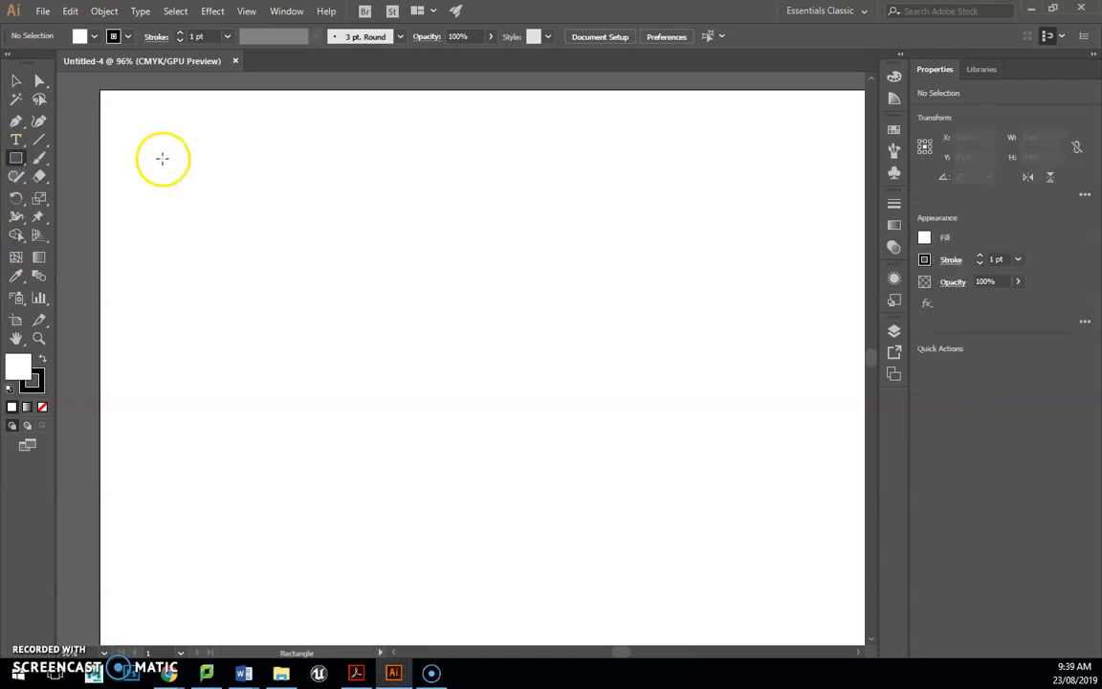
pyautogui.moveTo(140, 146)
pyautogui.mouseDown()
pyautogui.moveTo(175, 221)
pyautogui.moveTo(283, 254)
pyautogui.moveTo(261, 269)
pyautogui.mouseUp()
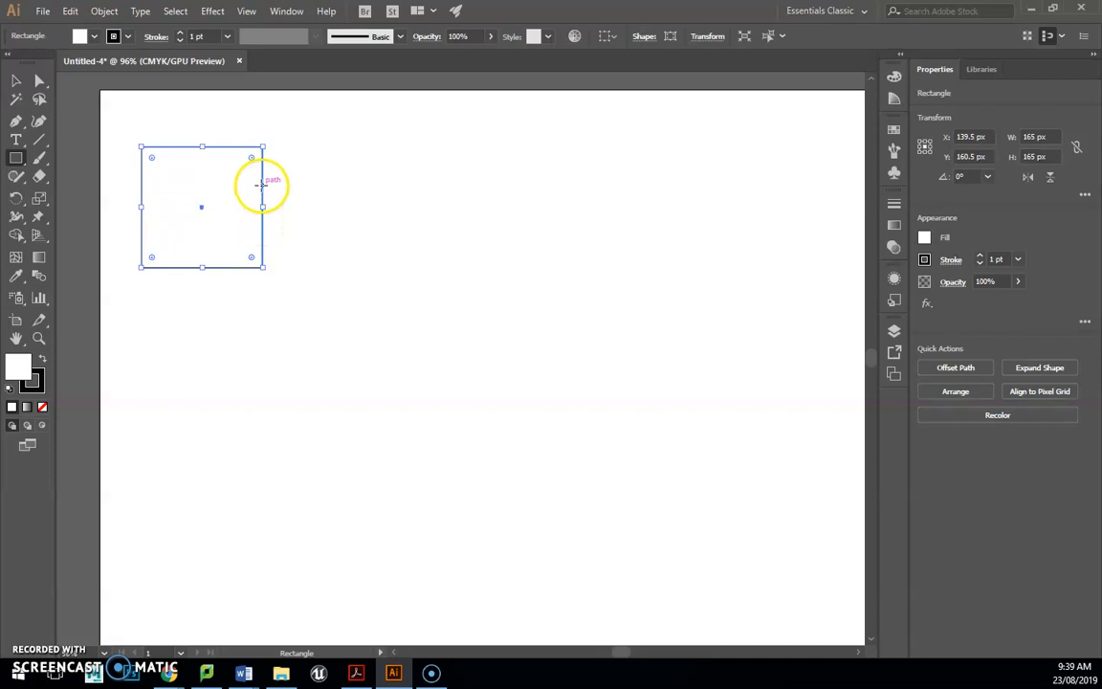
pyautogui.press('v')
pyautogui.moveTo(263, 187); pyautogui.dragTo(517, 185)
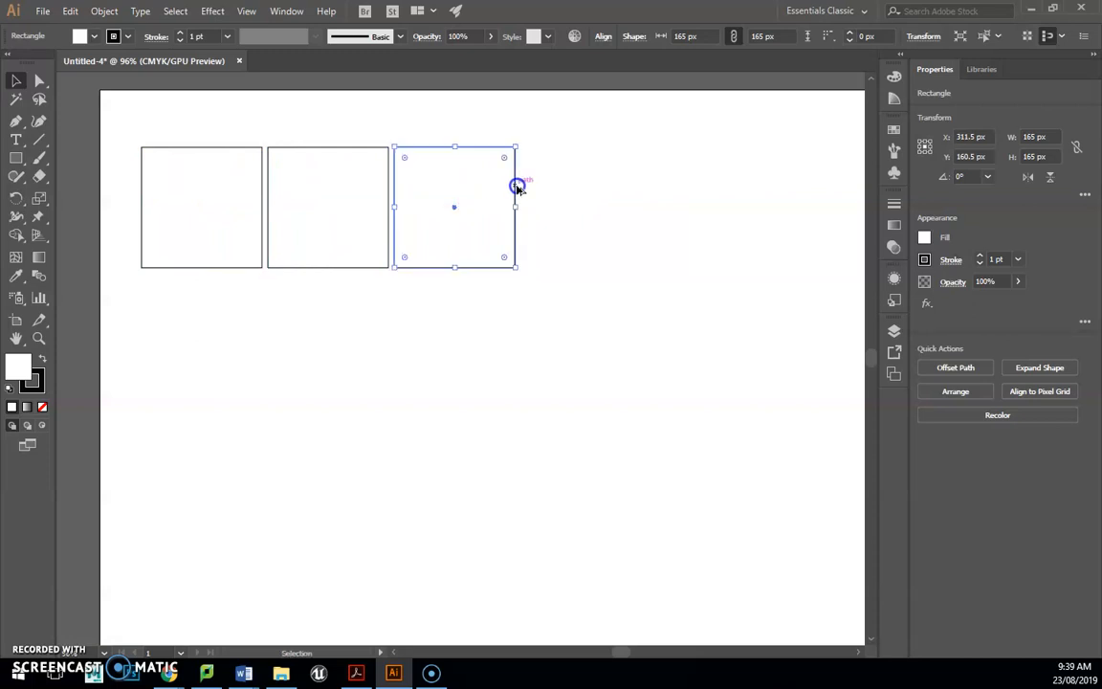
# Step: Remove the stroke from the first square in the row and glance back at the badge guidelines PDF
pyautogui.click(235, 194)
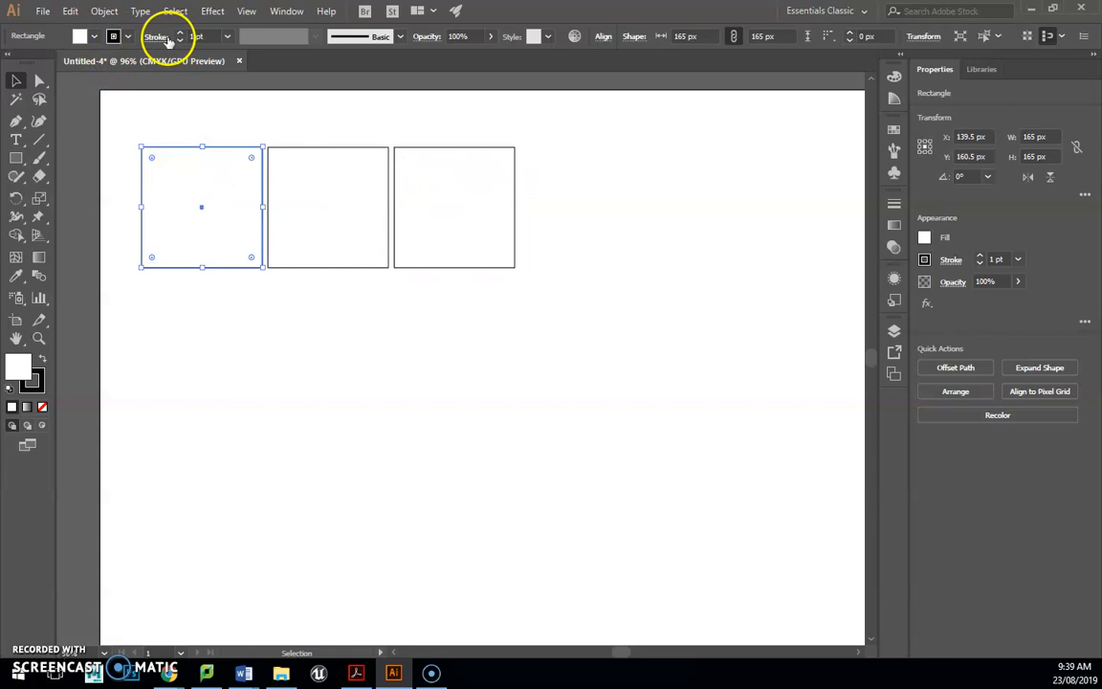
pyautogui.click(129, 37)
pyautogui.click(12, 63)
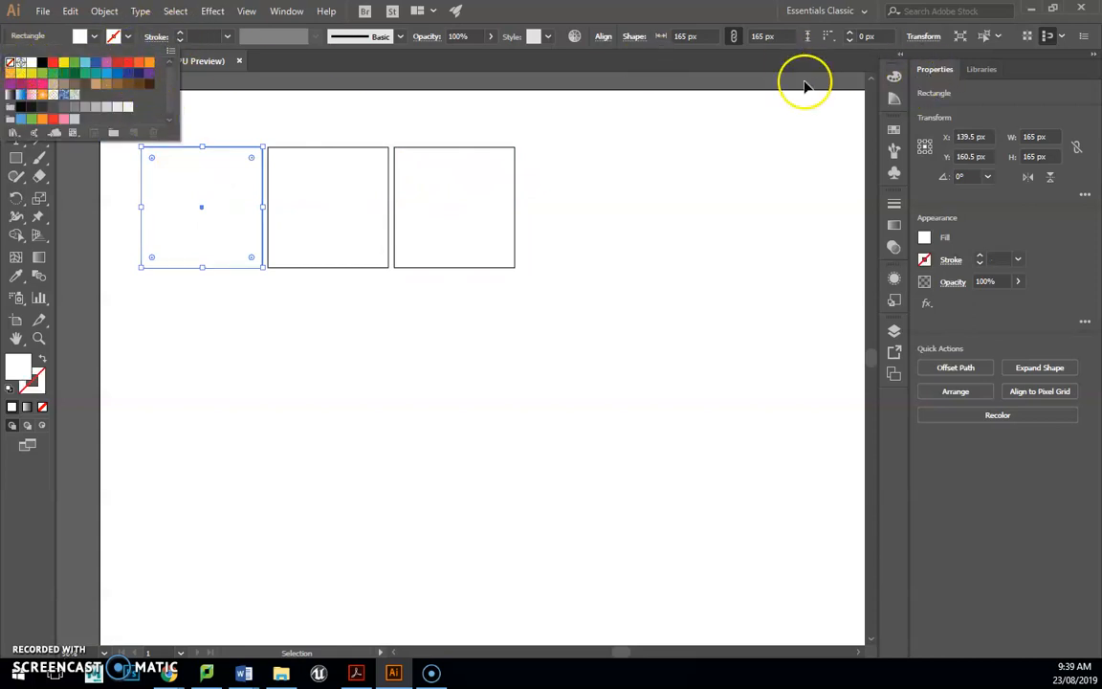
pyautogui.click(93, 43)
pyautogui.click(94, 38)
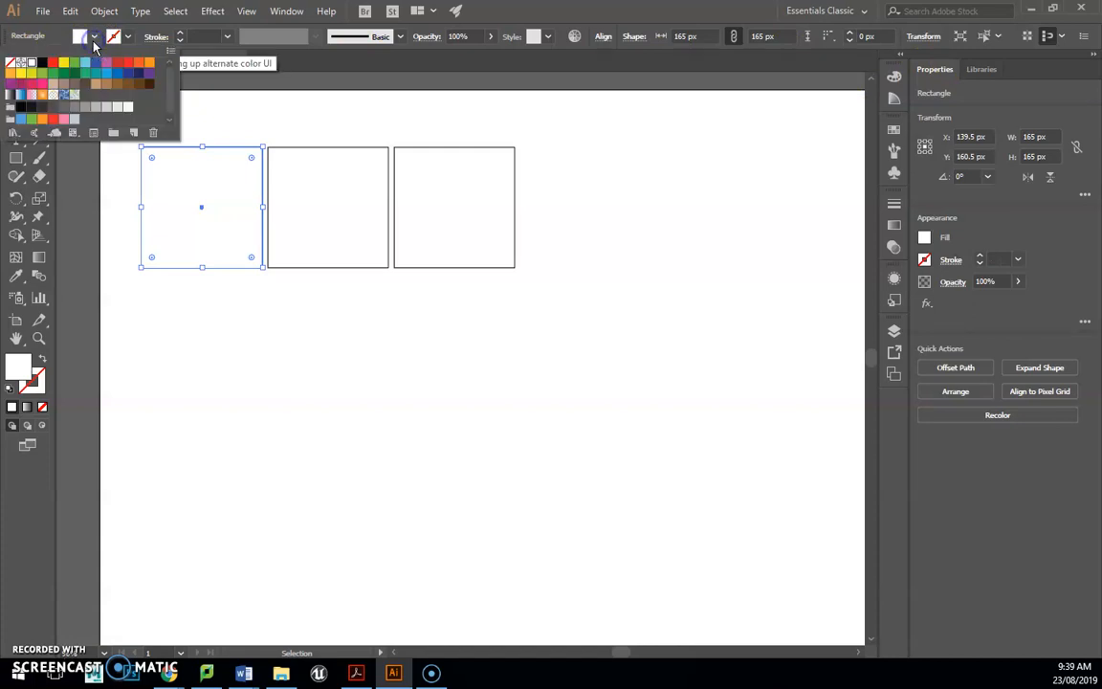
pyautogui.click(94, 42)
pyautogui.click(84, 52)
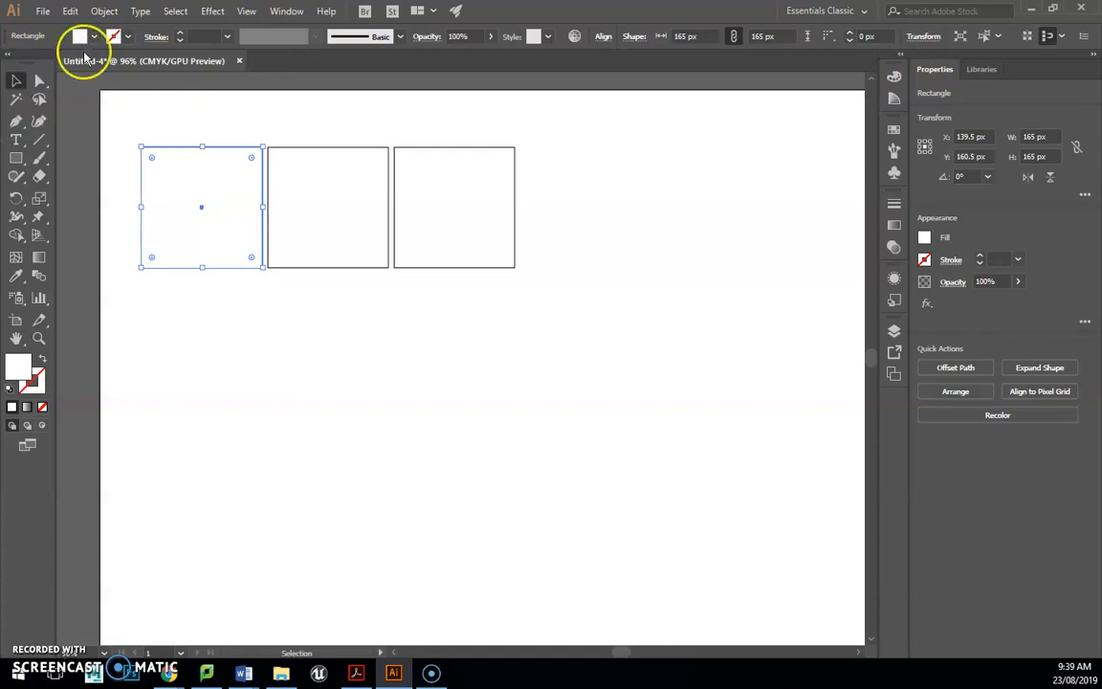
pyautogui.hotkey('alt', 'Tab')
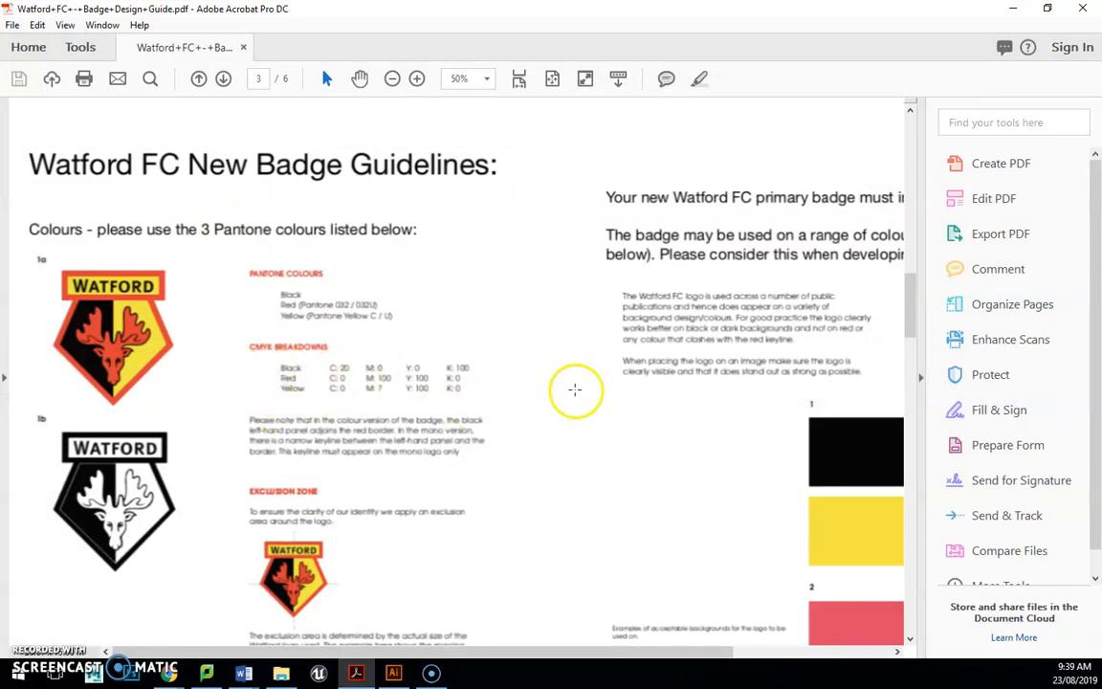
pyautogui.hotkey('alt', 'Tab')
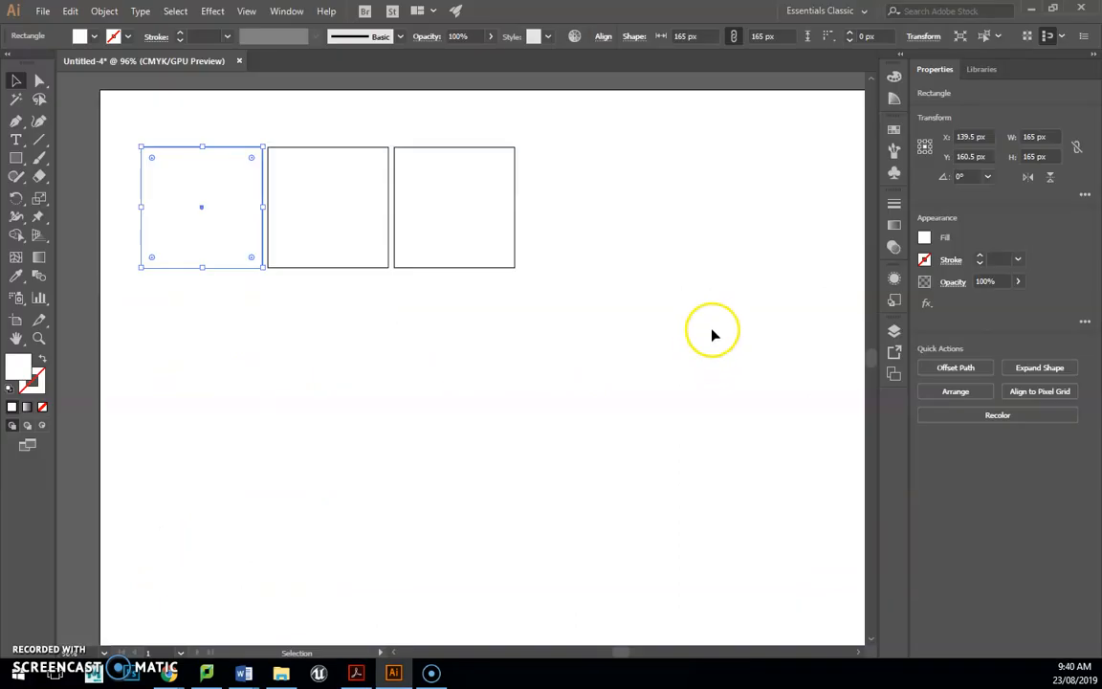
# Step: Fill the first square with a dark red sampled from the CMYK colour spectrum
pyautogui.click(893, 77)
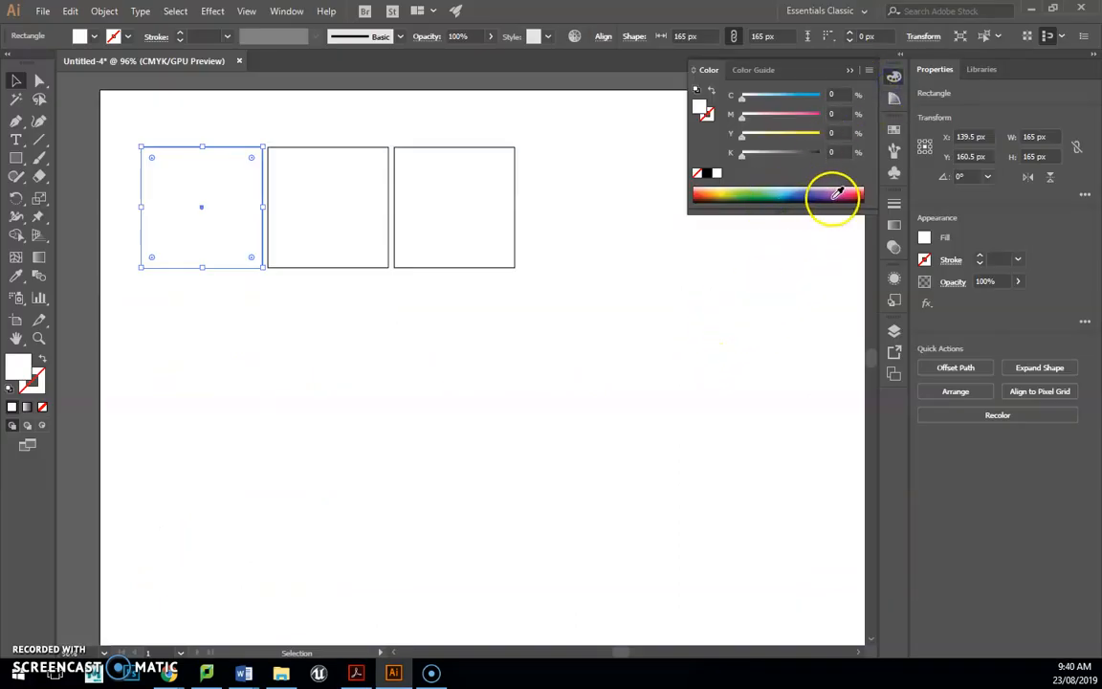
pyautogui.click(697, 199)
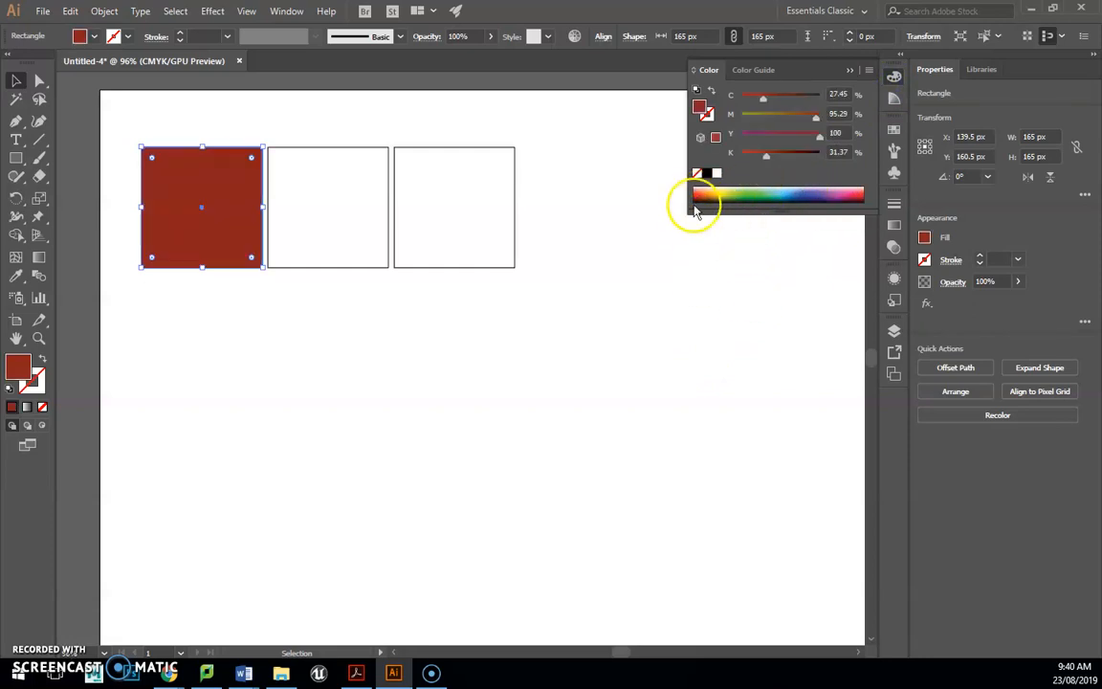
pyautogui.click(697, 207)
pyautogui.click(704, 194)
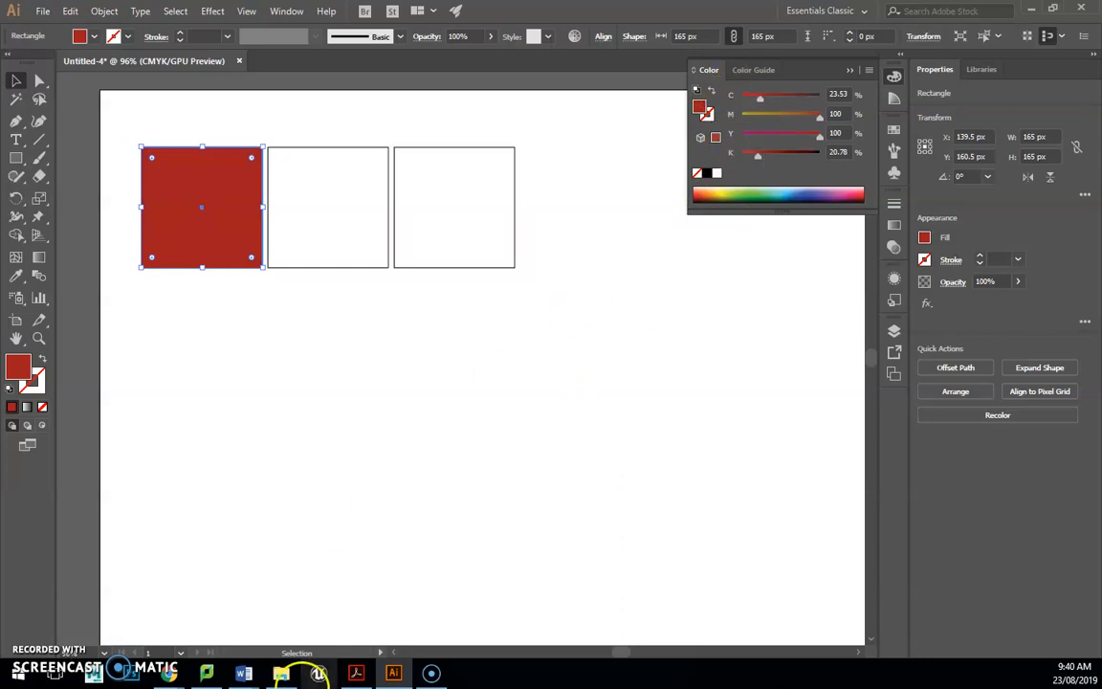
# Step: Check the black CMYK breakdown in the guidelines PDF and set the first square's fill to C 20, M 0, Y 0, K 100
pyautogui.click(356, 673)
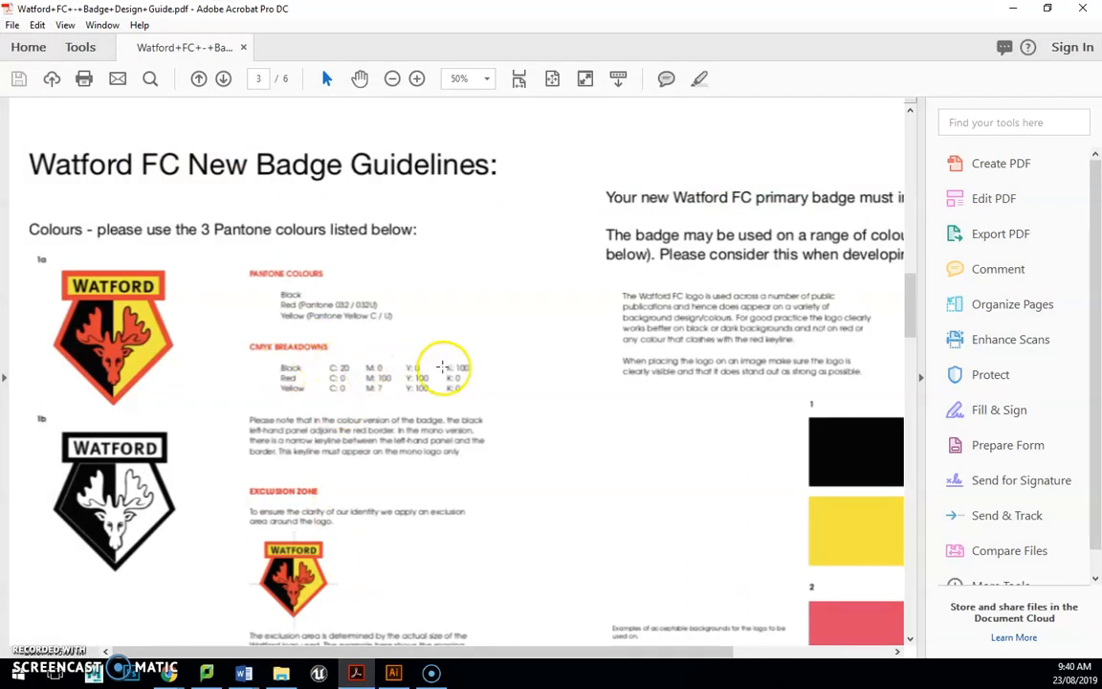
pyautogui.moveTo(443, 13); pyautogui.dragTo(0, 201)
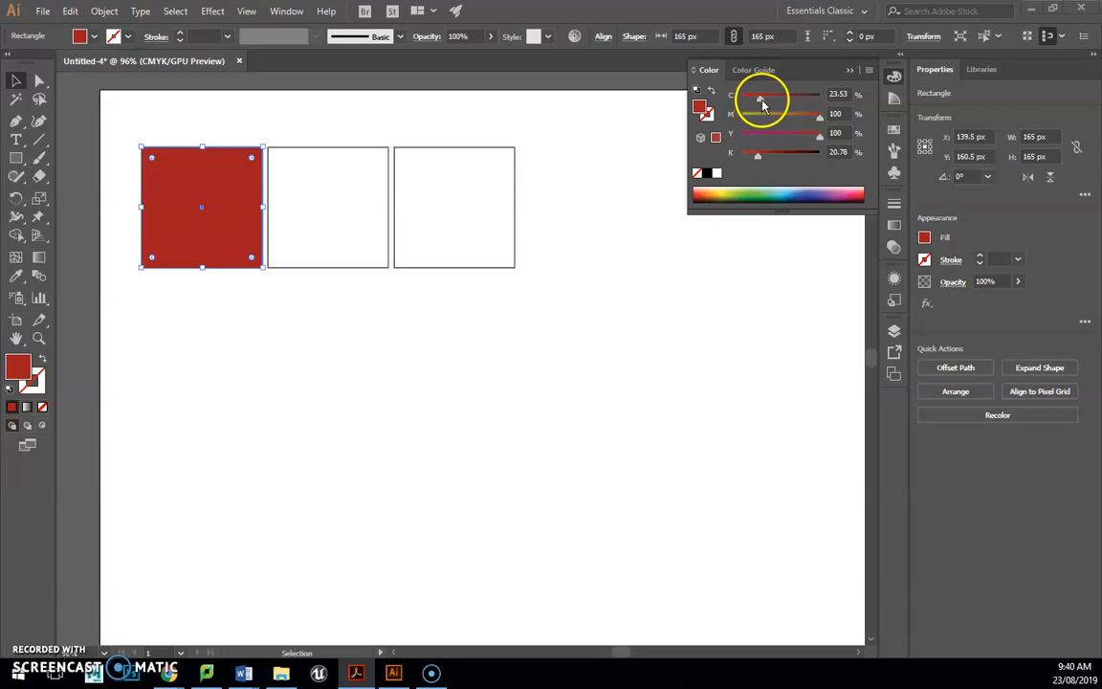
pyautogui.click(839, 94)
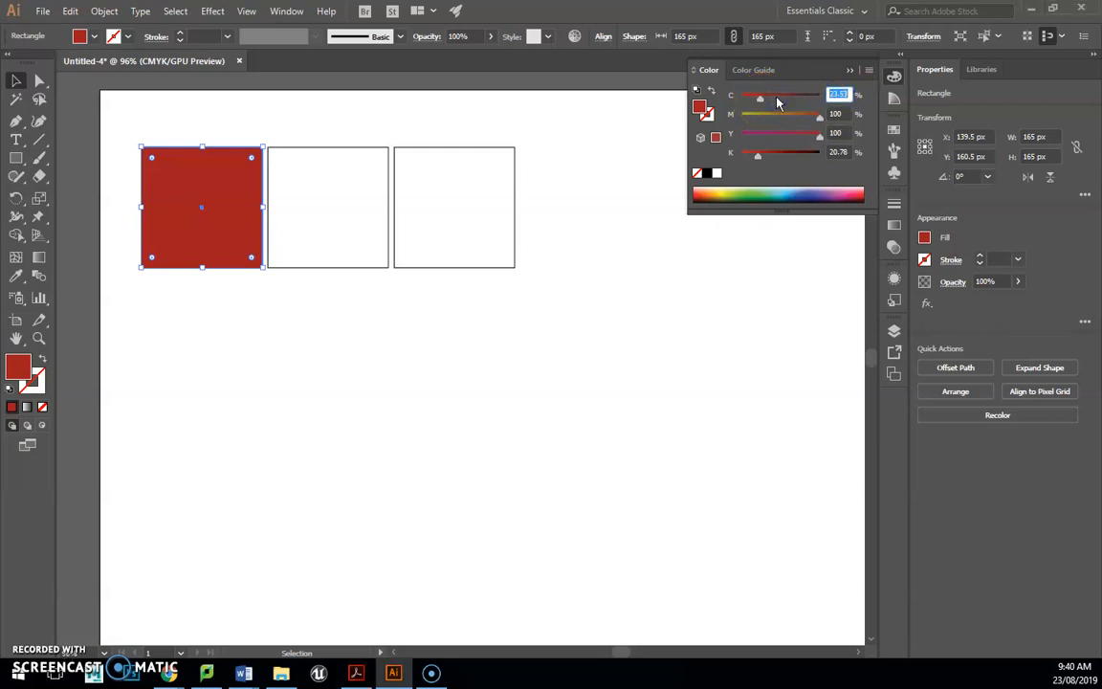
pyautogui.write('20')
pyautogui.press('Tab')
pyautogui.write('6')
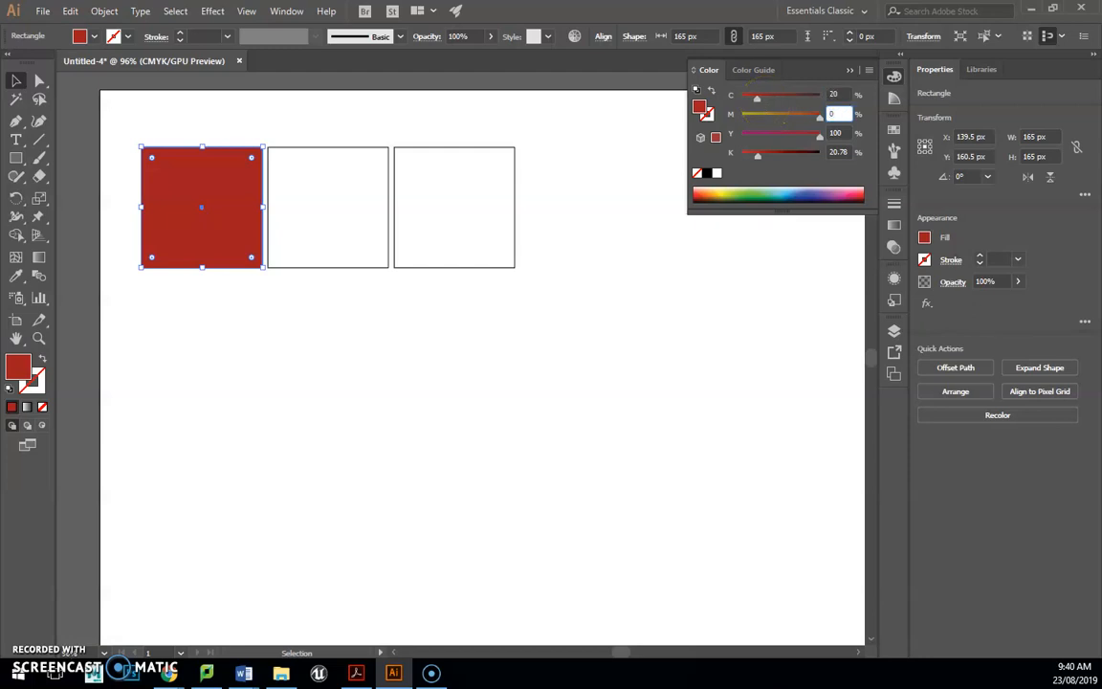
pyautogui.press('Tab')
pyautogui.write('0')
pyautogui.press('Tab')
pyautogui.write('100')
pyautogui.press('Return')
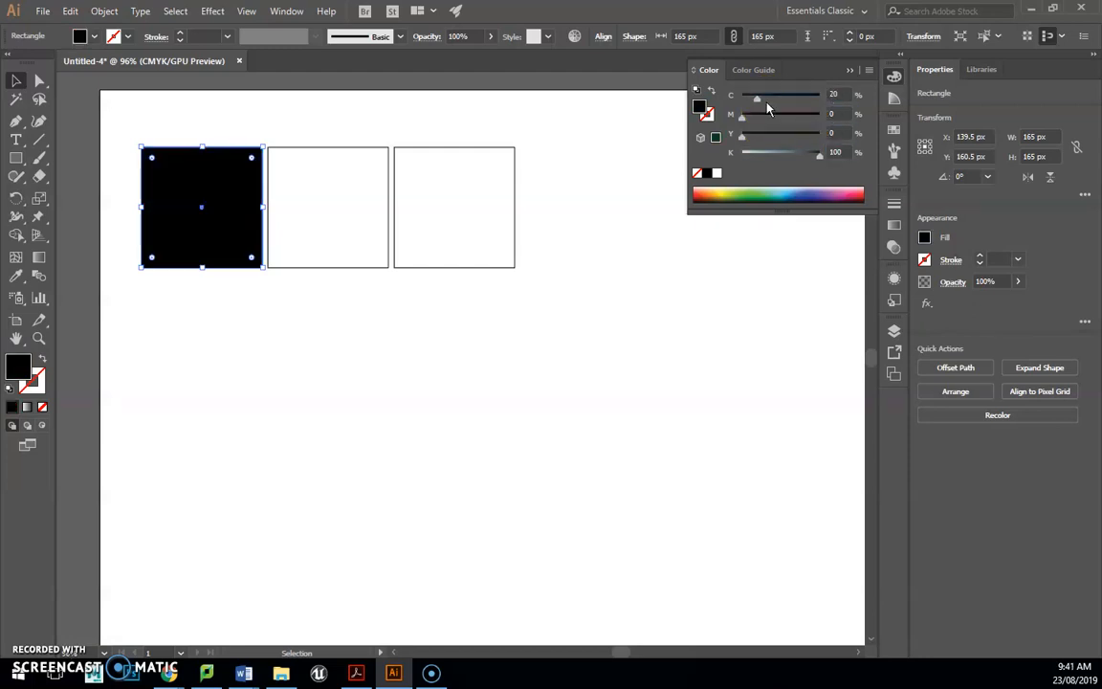
# Step: Remove the stroke from the middle square
pyautogui.click(334, 235)
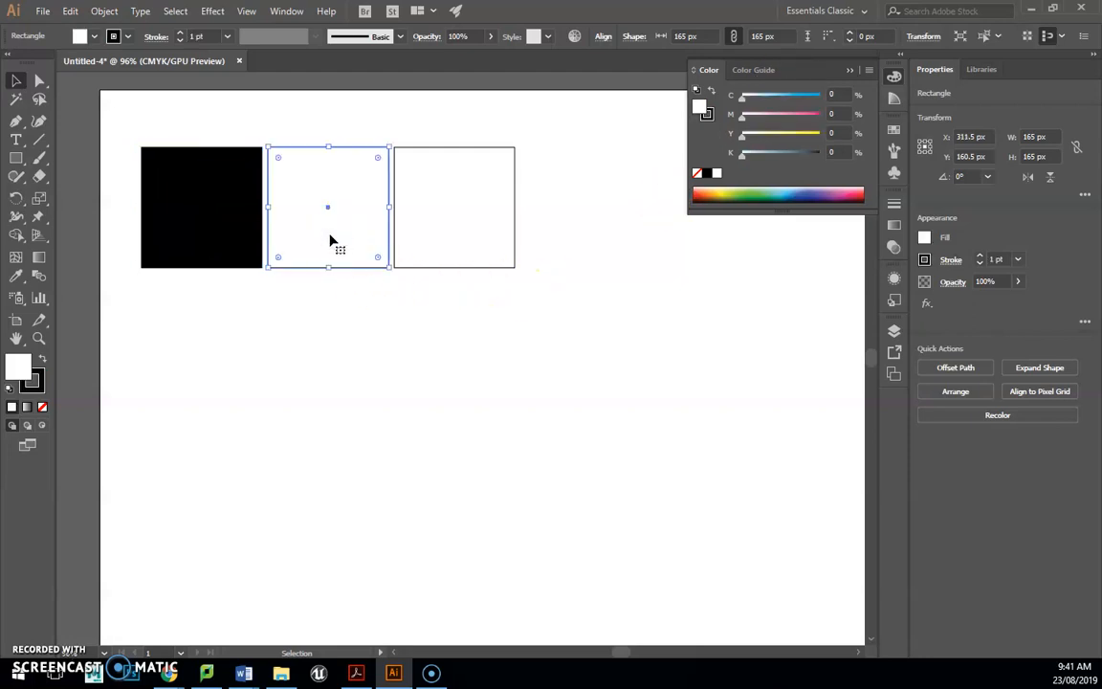
pyautogui.click(123, 36)
pyautogui.click(9, 62)
pyautogui.click(95, 36)
pyautogui.click(95, 37)
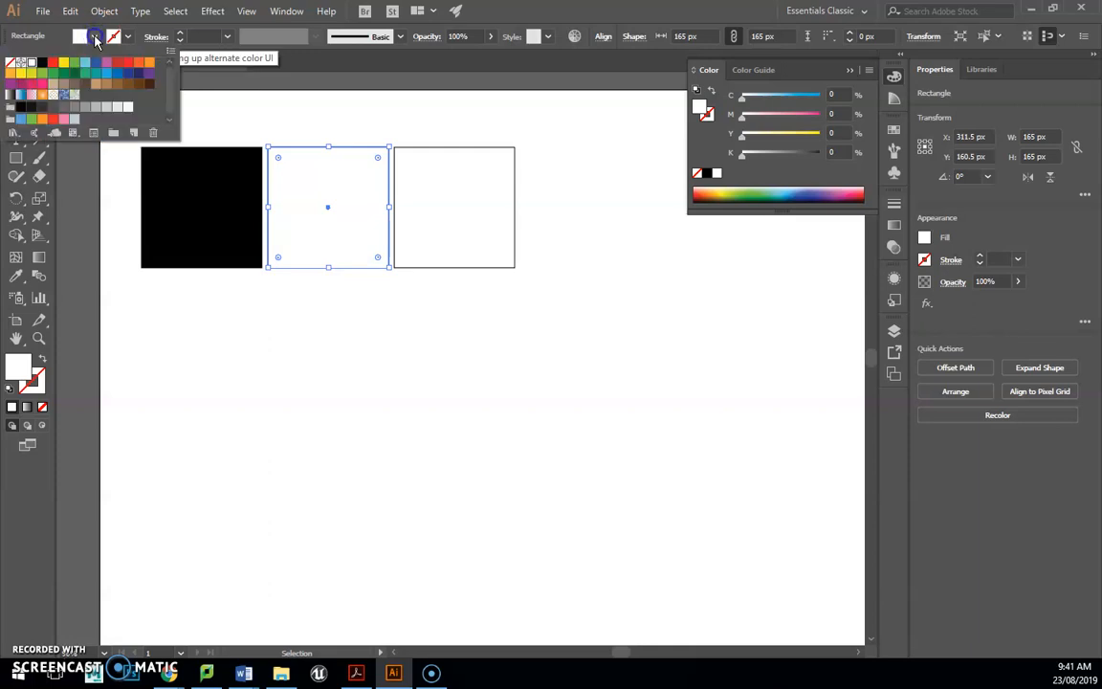
pyautogui.click(96, 38)
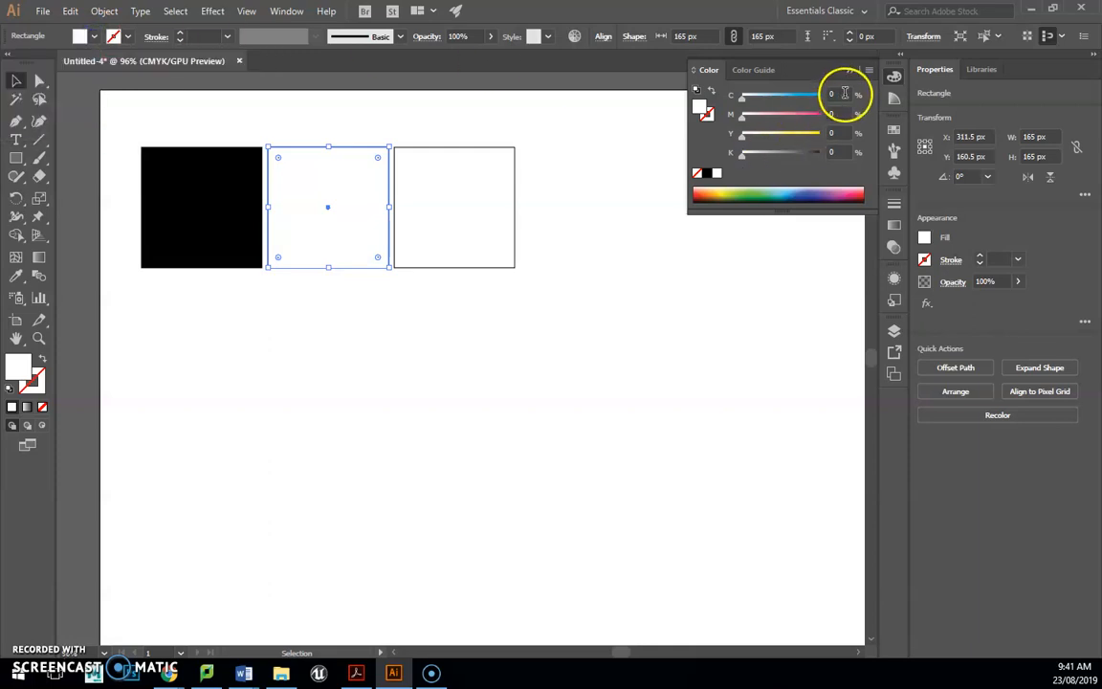
# Step: Fill the middle square with red using C 0, M 100, Y 100, K 0
pyautogui.click(845, 92)
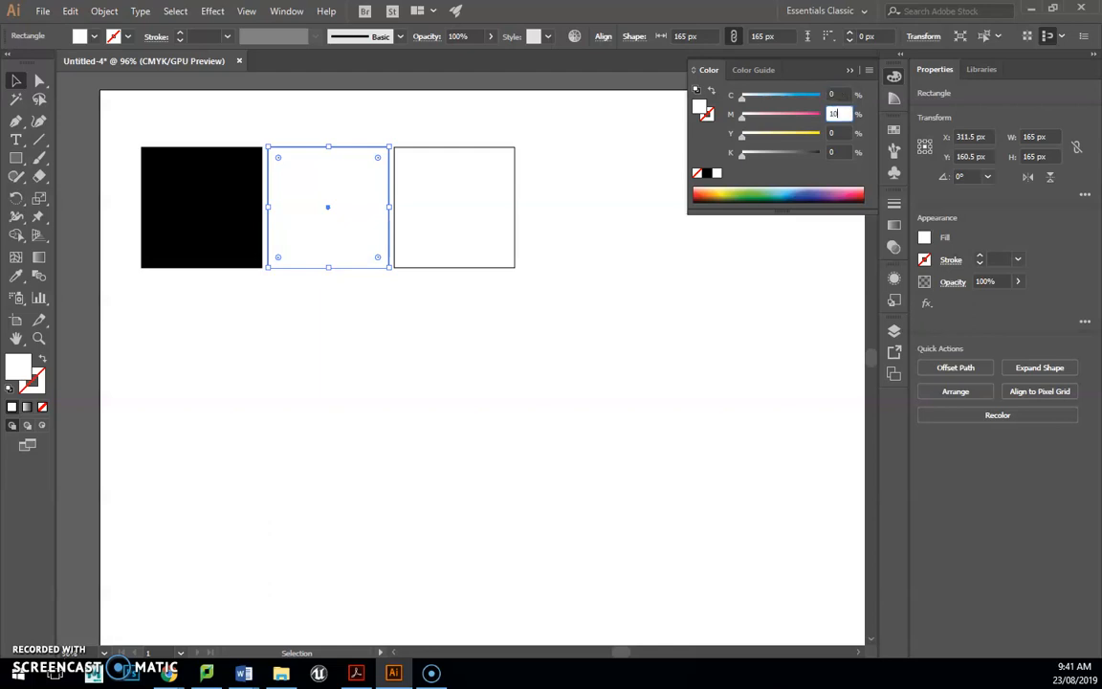
pyautogui.write('100')
pyautogui.press('Tab')
pyautogui.press('Tab')
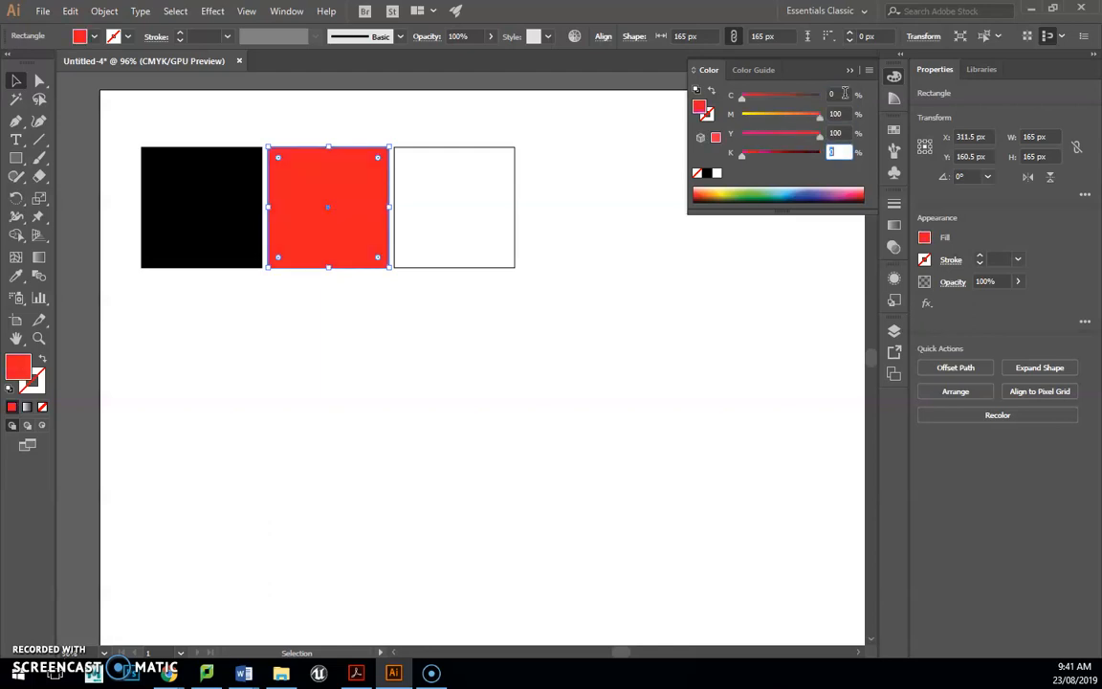
# Step: Fill the third square with yellow using C 0, M 7, Y 100, K 0, and close the colour settings
pyautogui.click(430, 172)
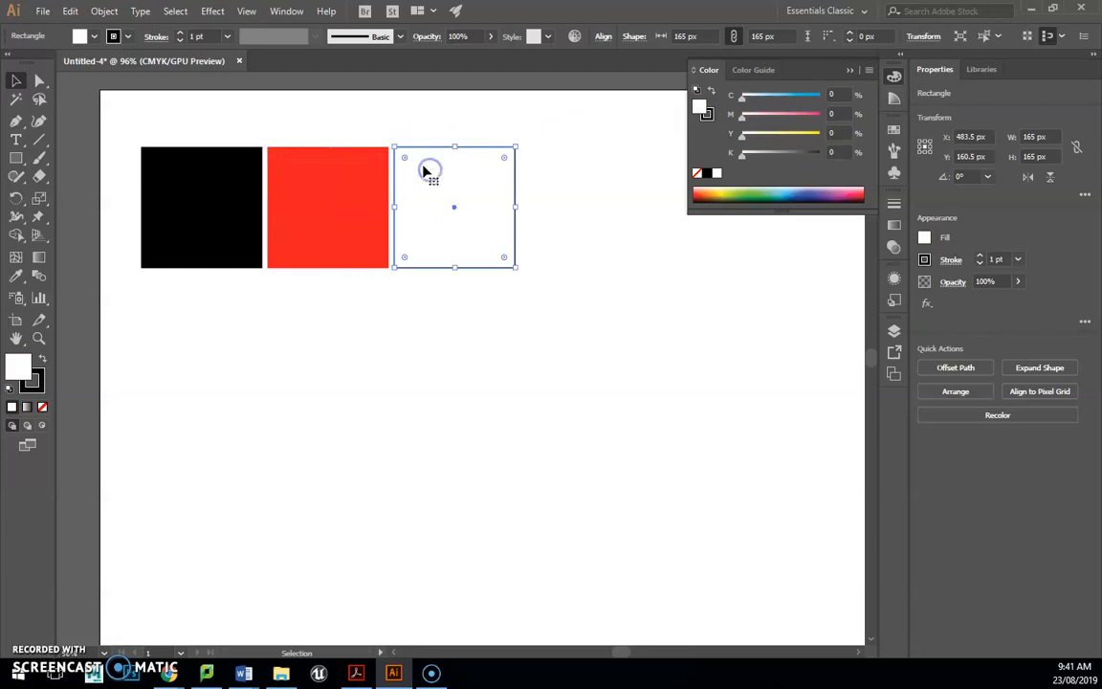
pyautogui.click(835, 92)
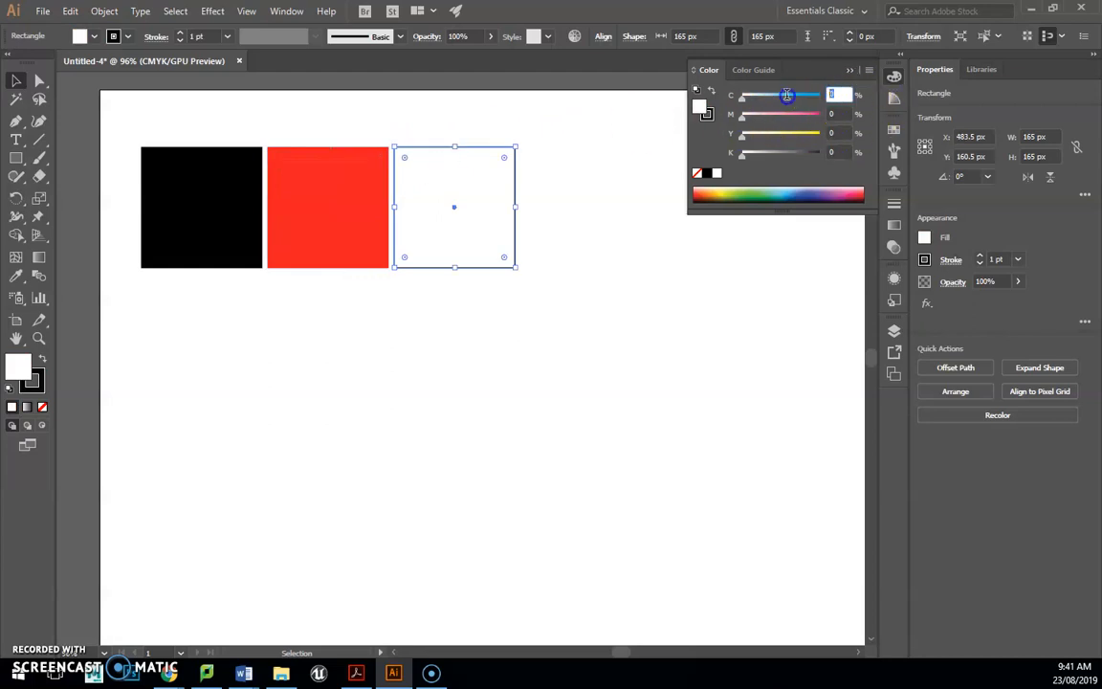
pyautogui.press('Tab')
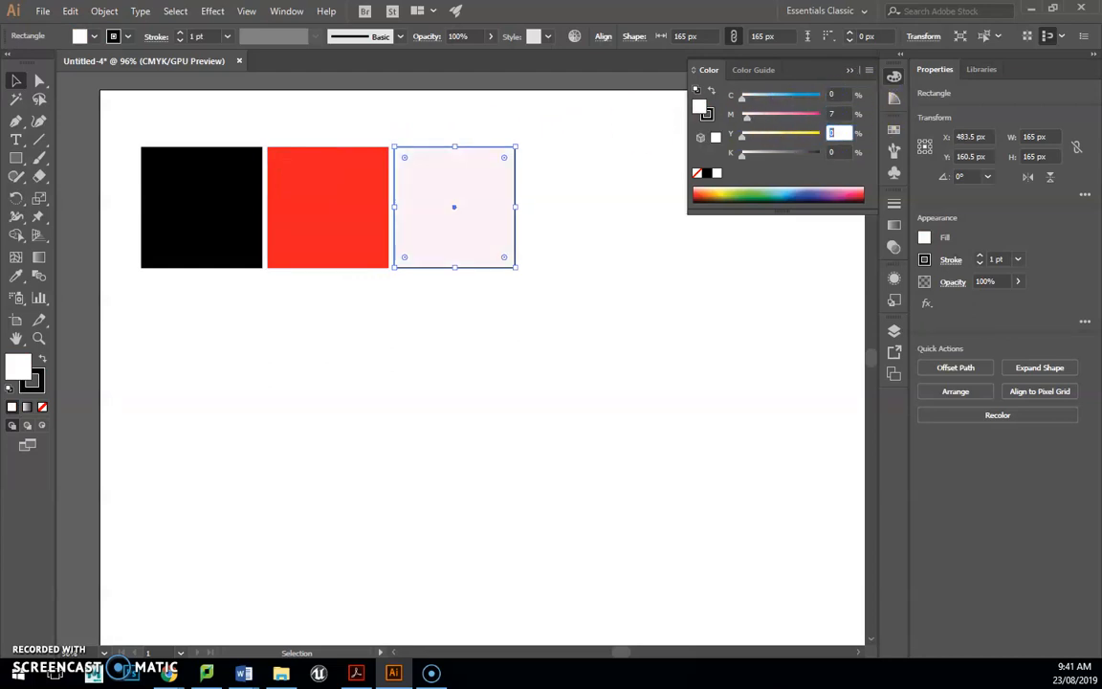
pyautogui.write('100')
pyautogui.press('Tab')
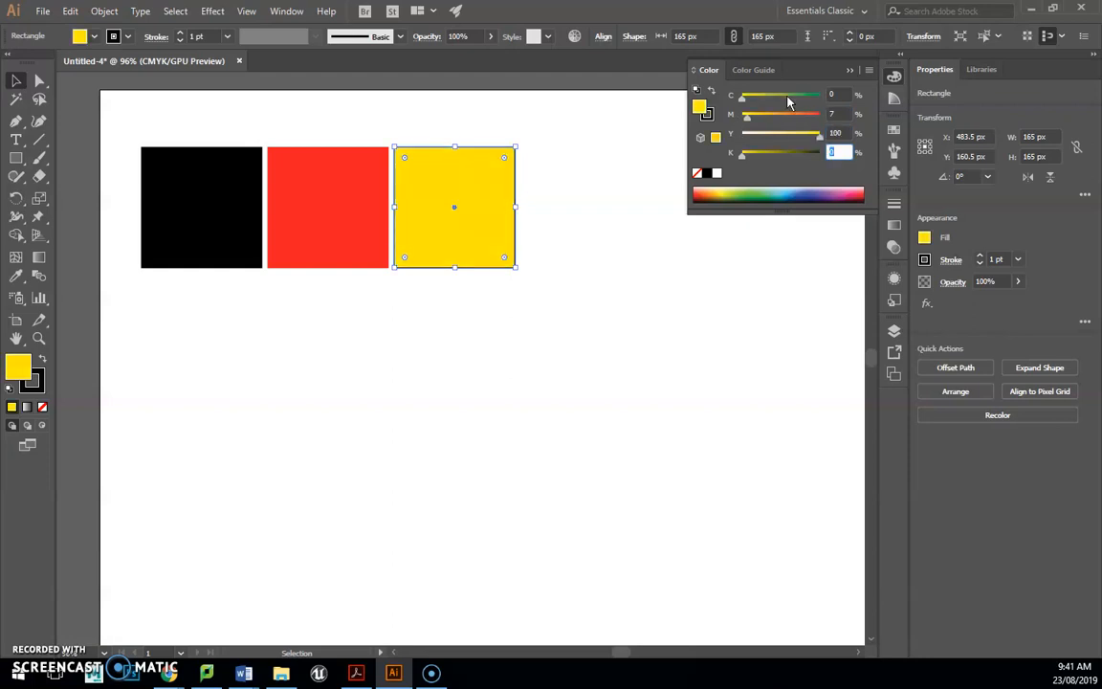
pyautogui.click(892, 75)
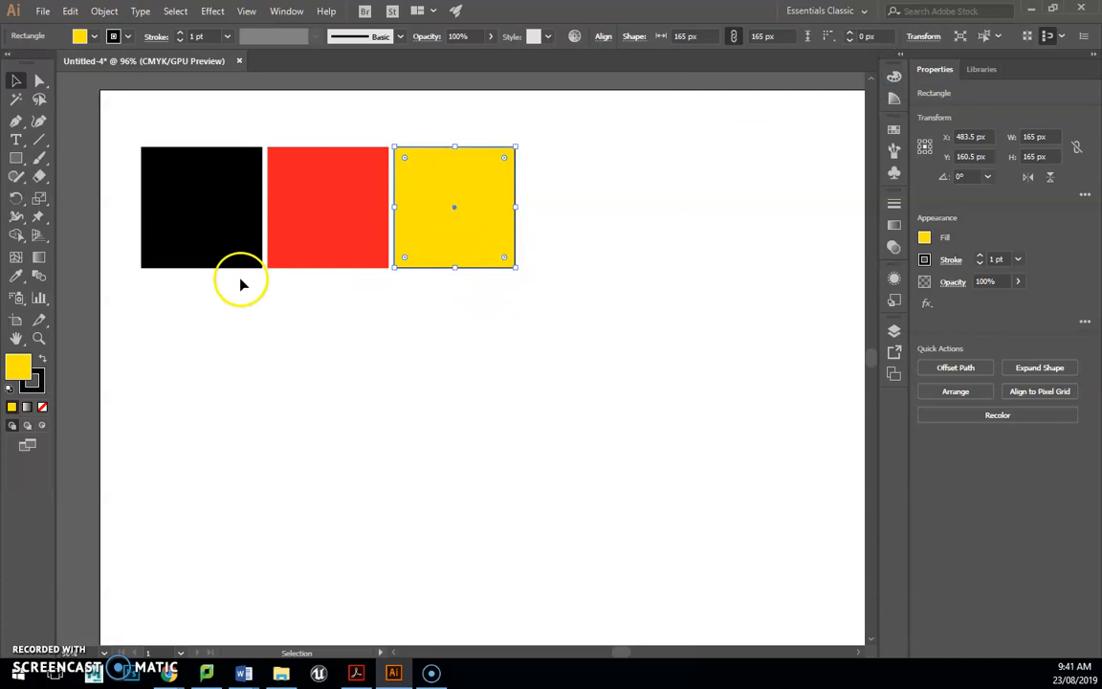
pyautogui.click(283, 350)
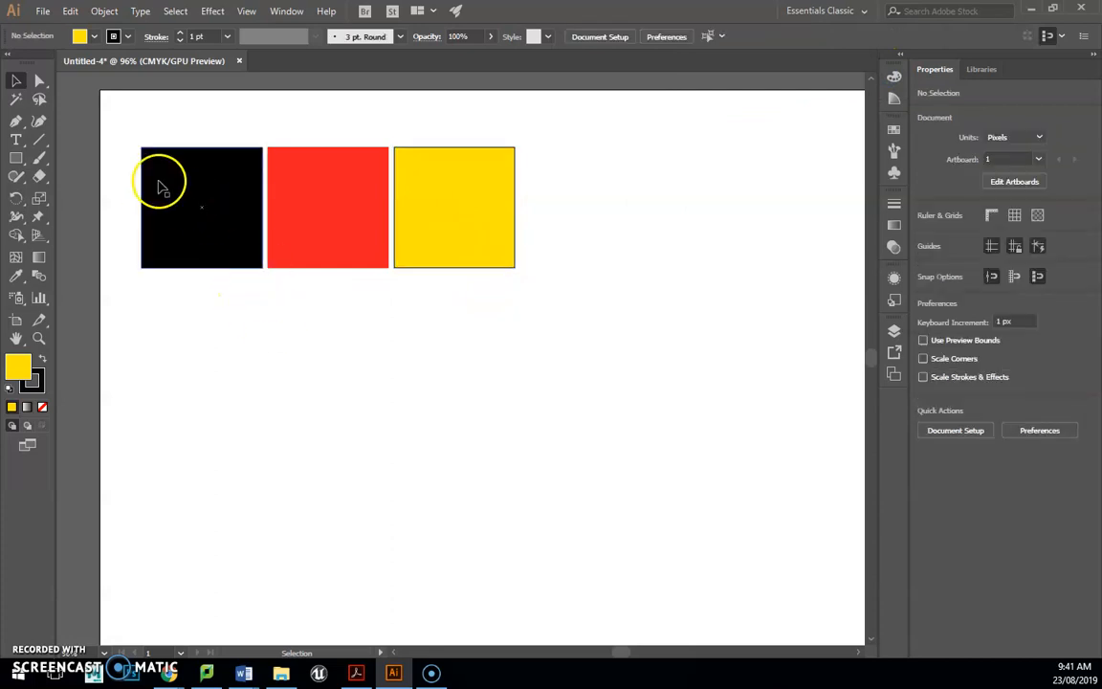
pyautogui.click(94, 39)
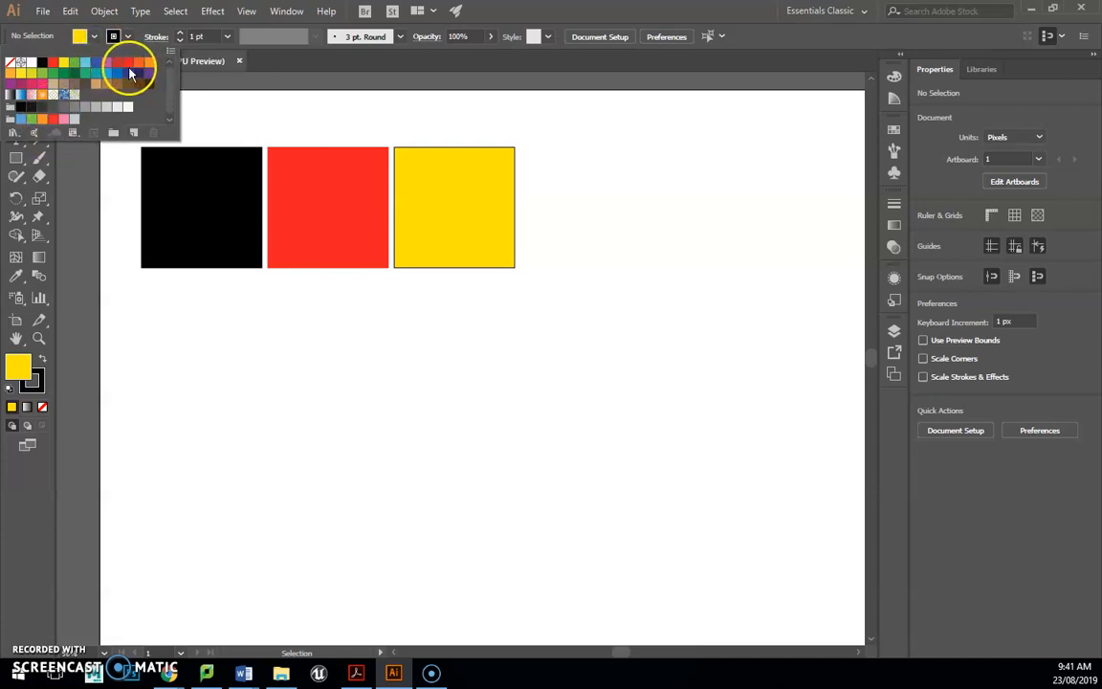
pyautogui.click(896, 80)
pyautogui.click(895, 97)
pyautogui.click(896, 99)
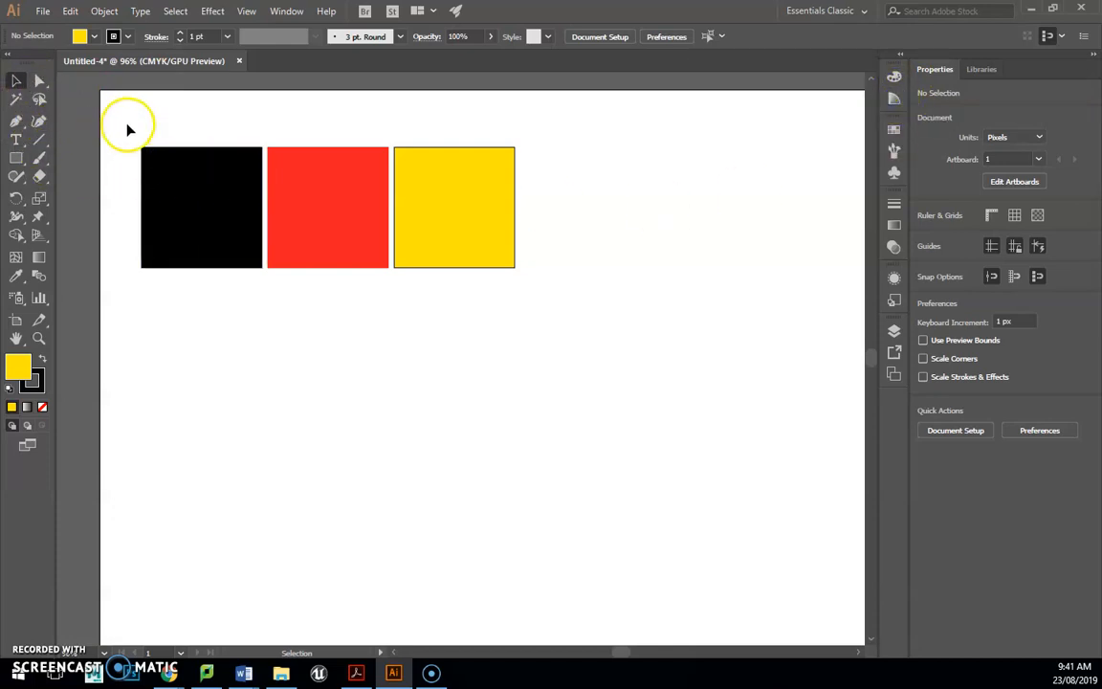
# Step: Remove the stroke from the yellow square and deselect it
pyautogui.moveTo(466, 212); pyautogui.dragTo(563, 320)
pyautogui.click(563, 325)
pyautogui.click(486, 224)
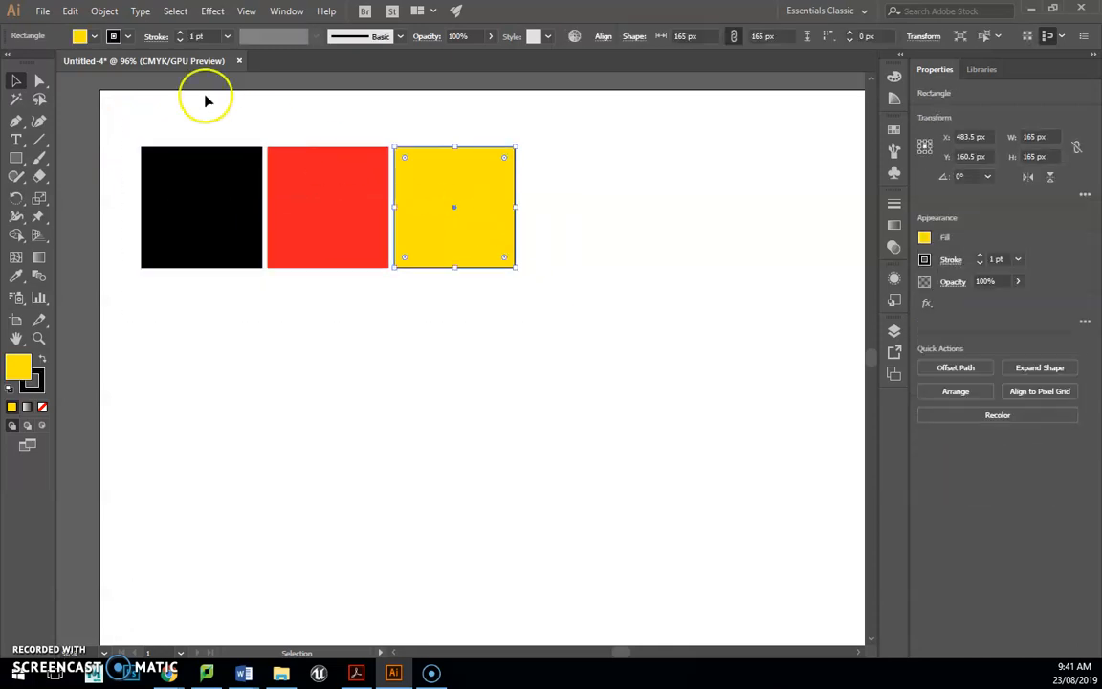
pyautogui.click(128, 37)
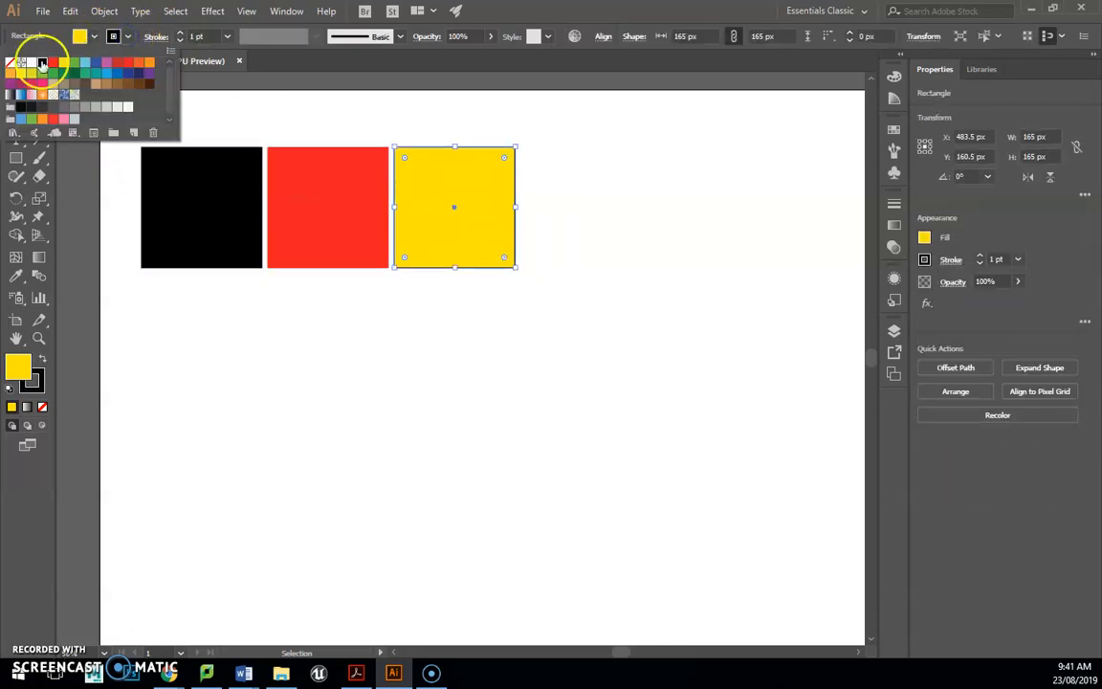
pyautogui.click(9, 55)
pyautogui.click(340, 322)
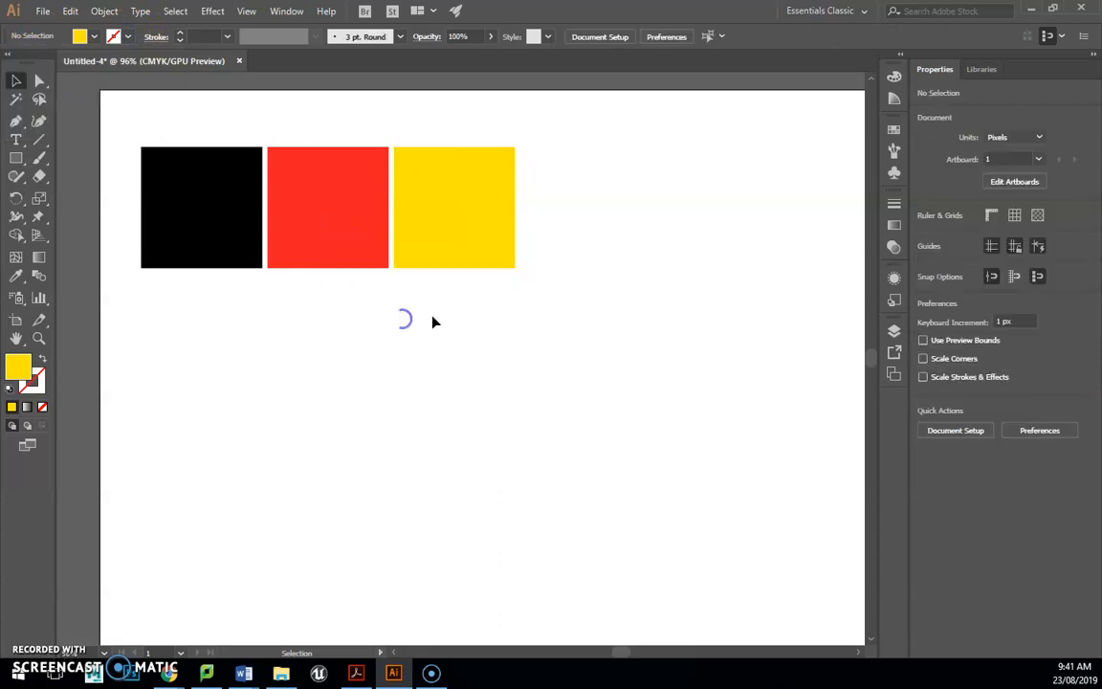
# Step: Create a colour group named WatfordColours from the three selected squares, keeping global conversion and tint swatches enabled
pyautogui.moveTo(108, 122); pyautogui.dragTo(601, 322)
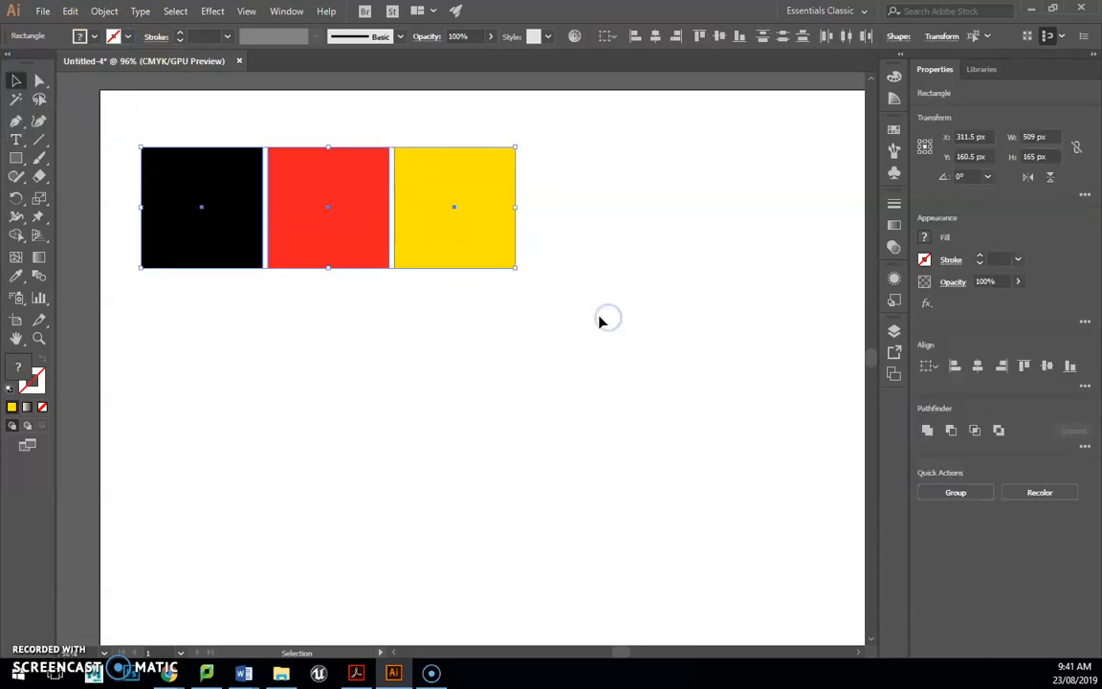
pyautogui.click(893, 133)
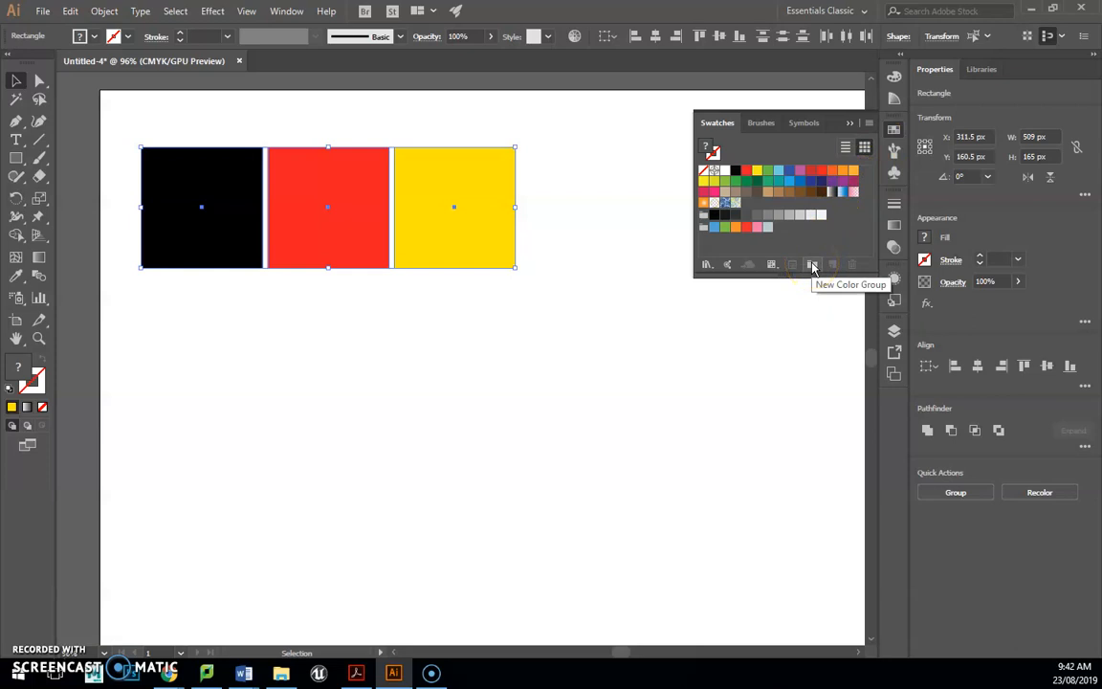
pyautogui.click(825, 11)
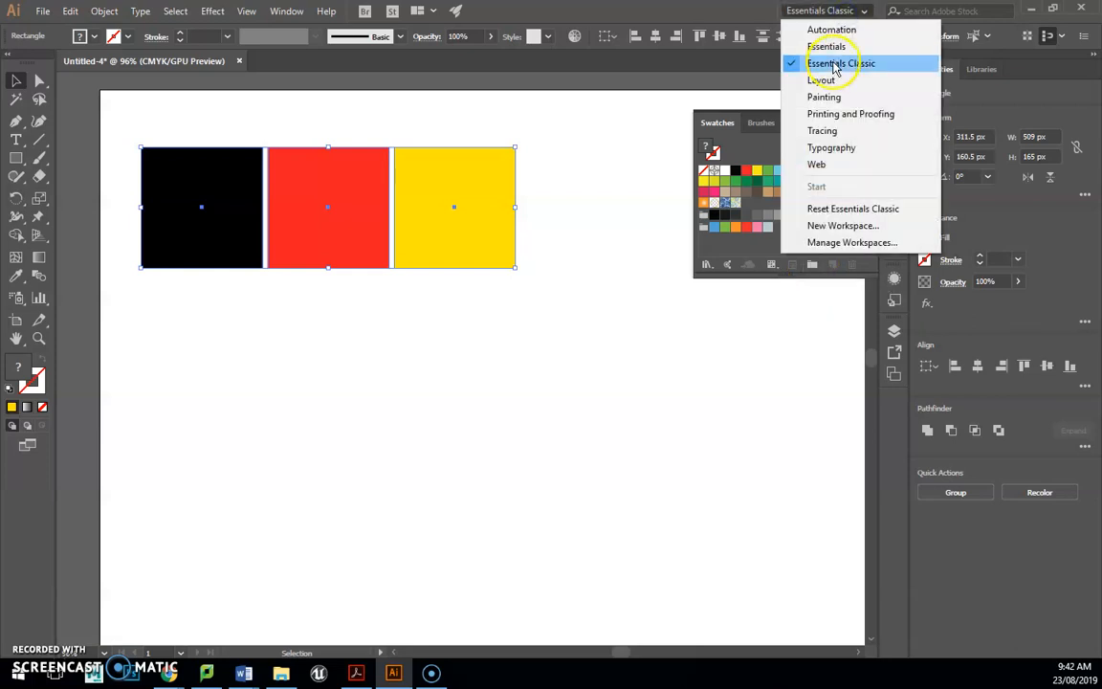
pyautogui.click(835, 63)
pyautogui.click(894, 129)
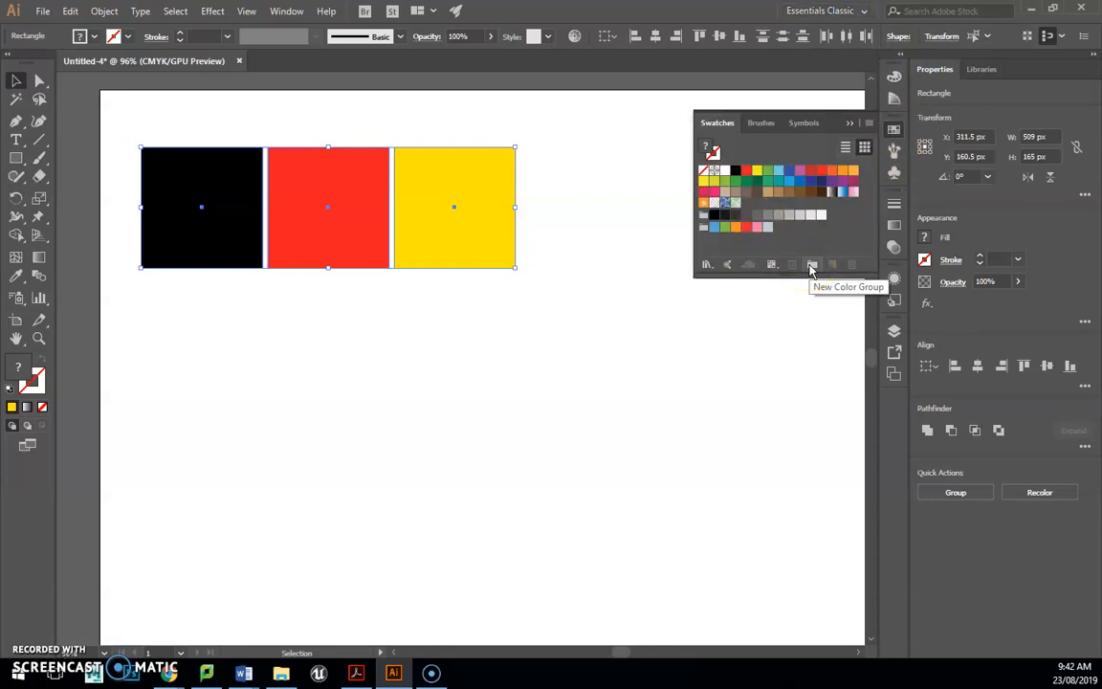
pyautogui.click(811, 267)
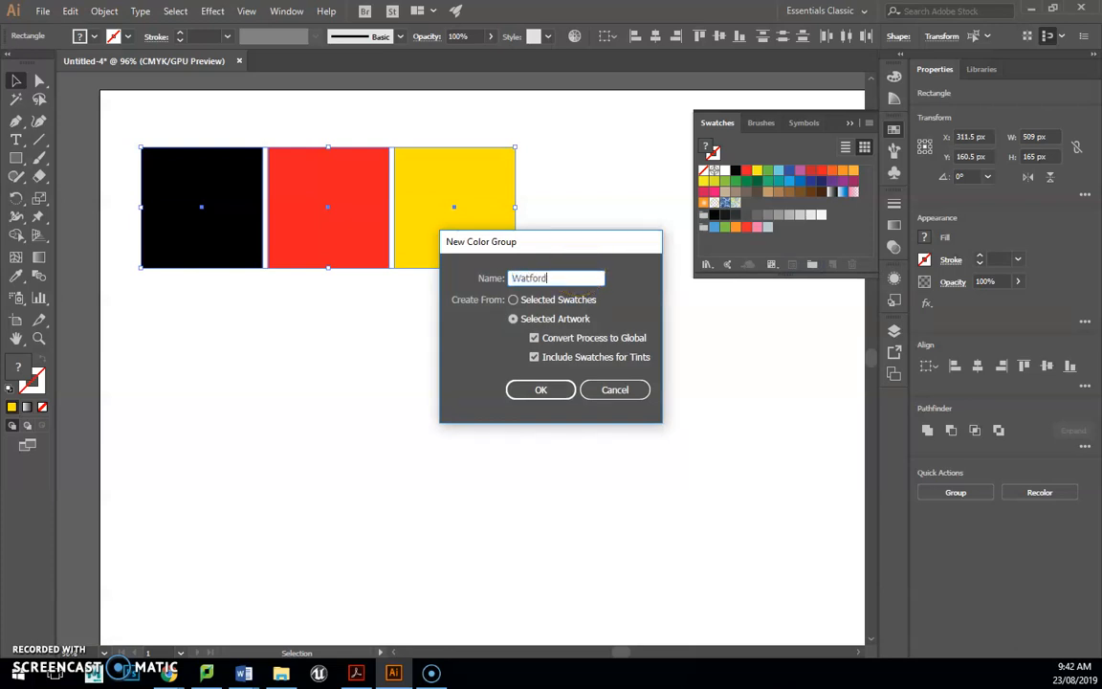
pyautogui.write('WatfordColours')
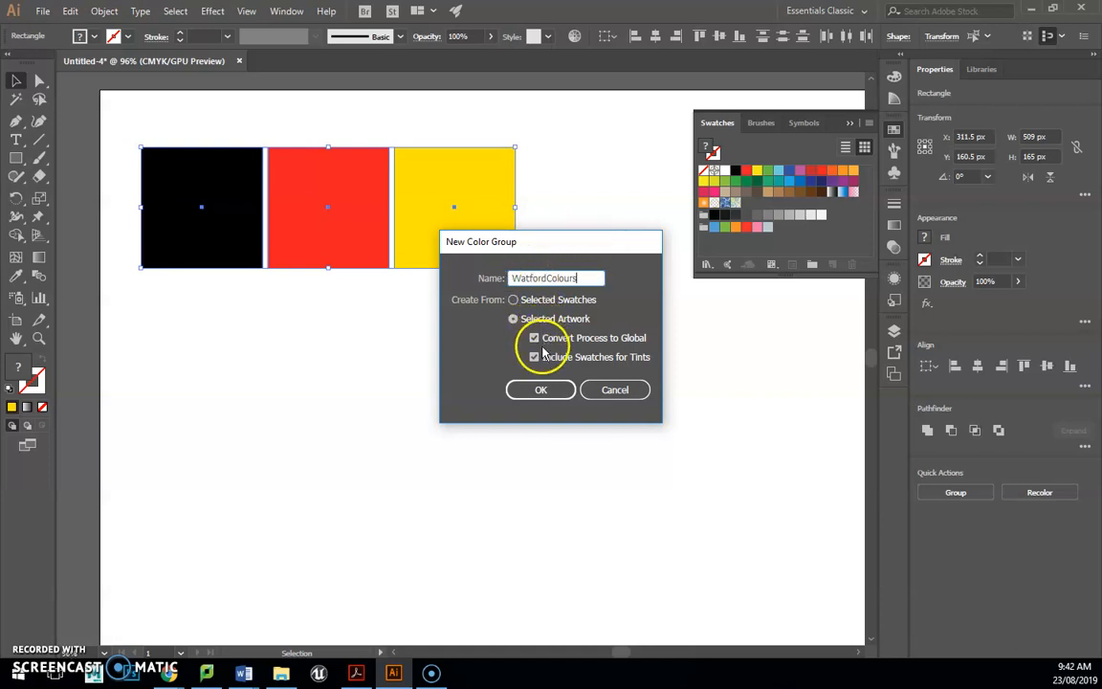
pyautogui.click(541, 390)
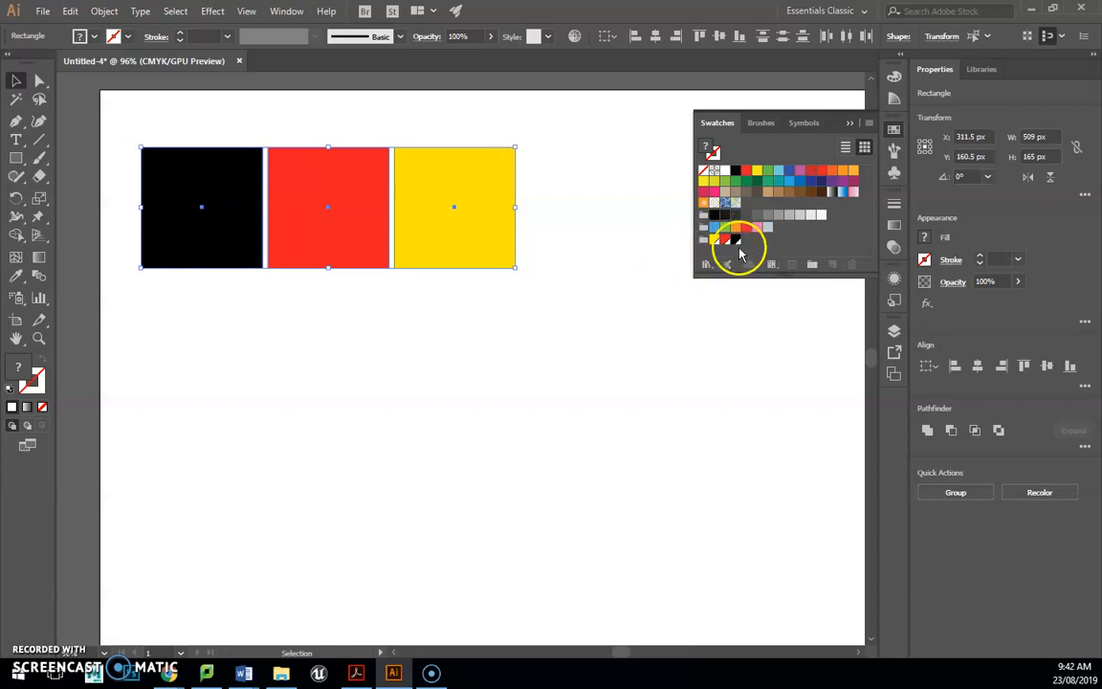
pyautogui.click(894, 132)
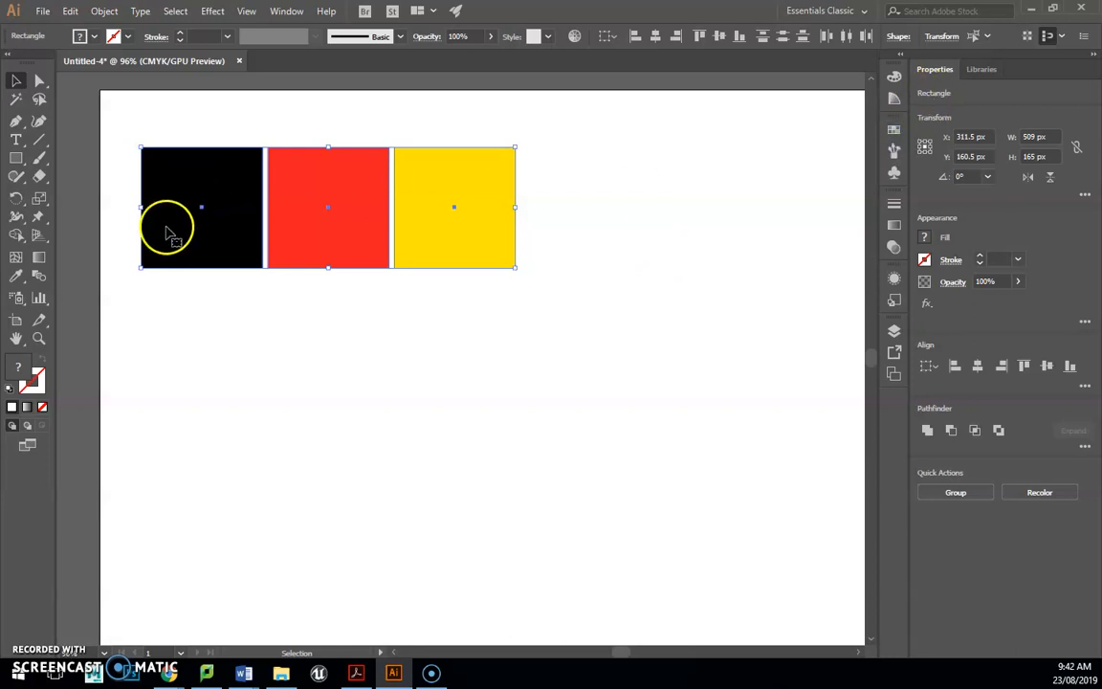
# Step: Draw a rectangle about 157 by 147 px below the squares and fill it with the red WatfordColours swatch
pyautogui.click(17, 159)
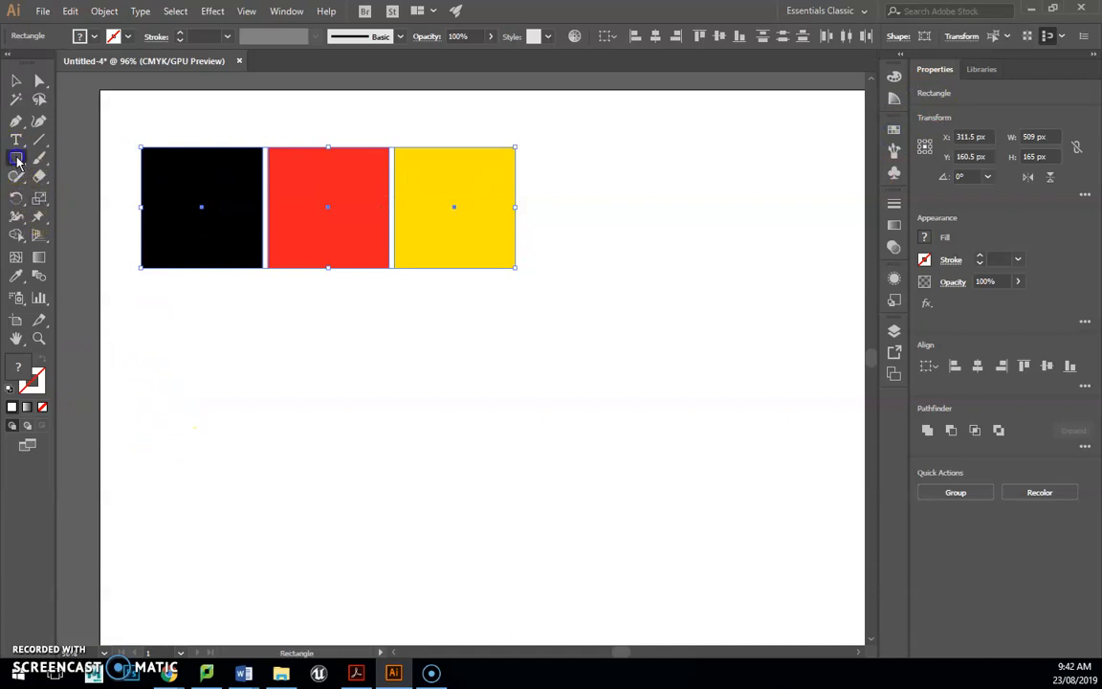
pyautogui.moveTo(242, 347); pyautogui.dragTo(359, 456)
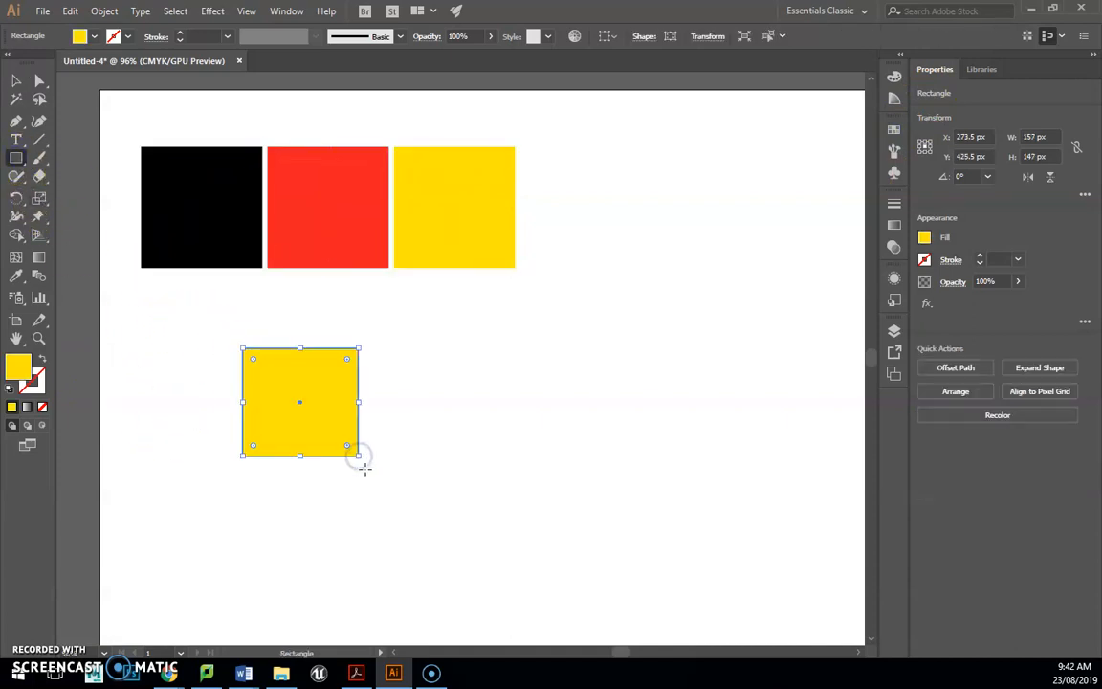
pyautogui.doubleClick(26, 373)
pyautogui.click(665, 230)
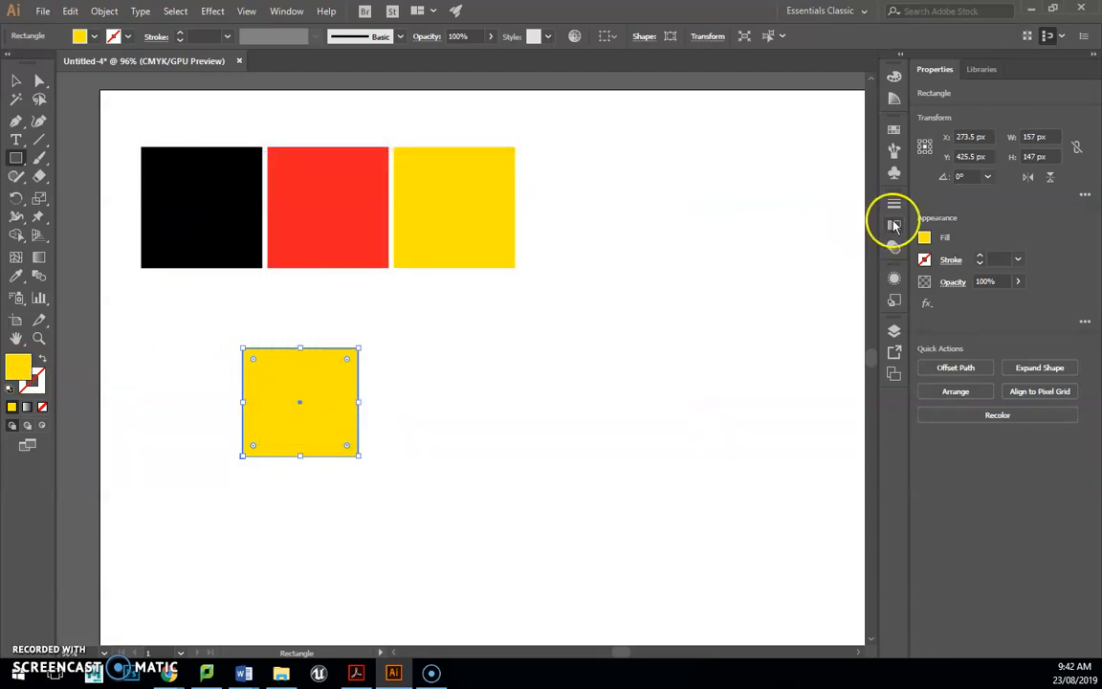
pyautogui.click(894, 130)
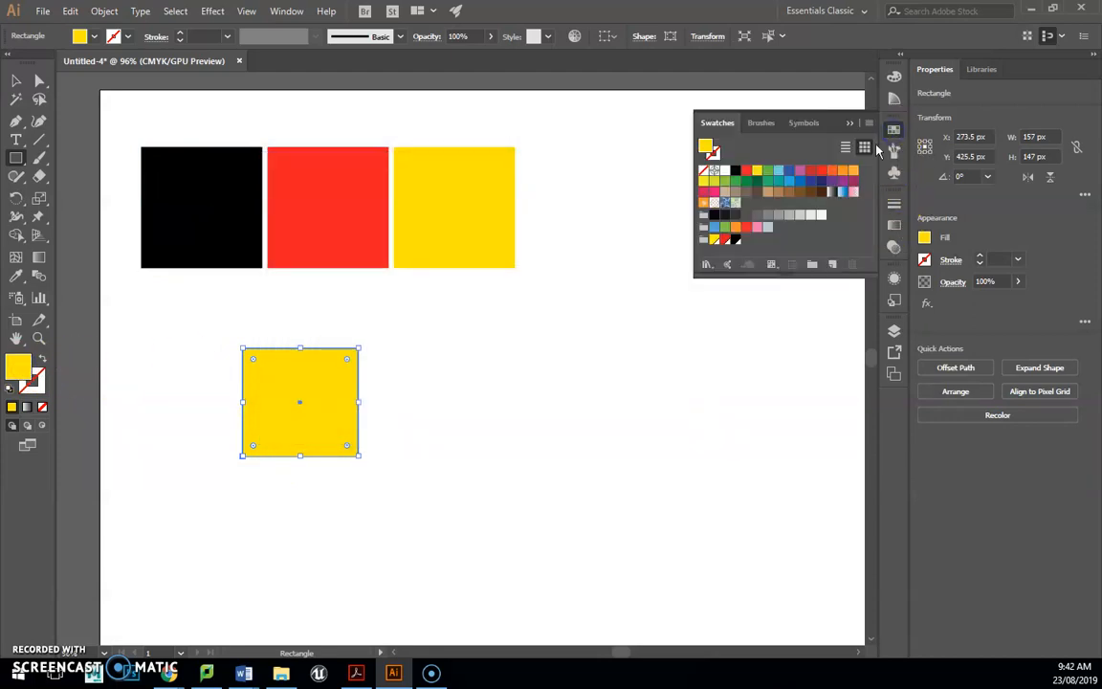
pyautogui.click(735, 239)
pyautogui.click(724, 239)
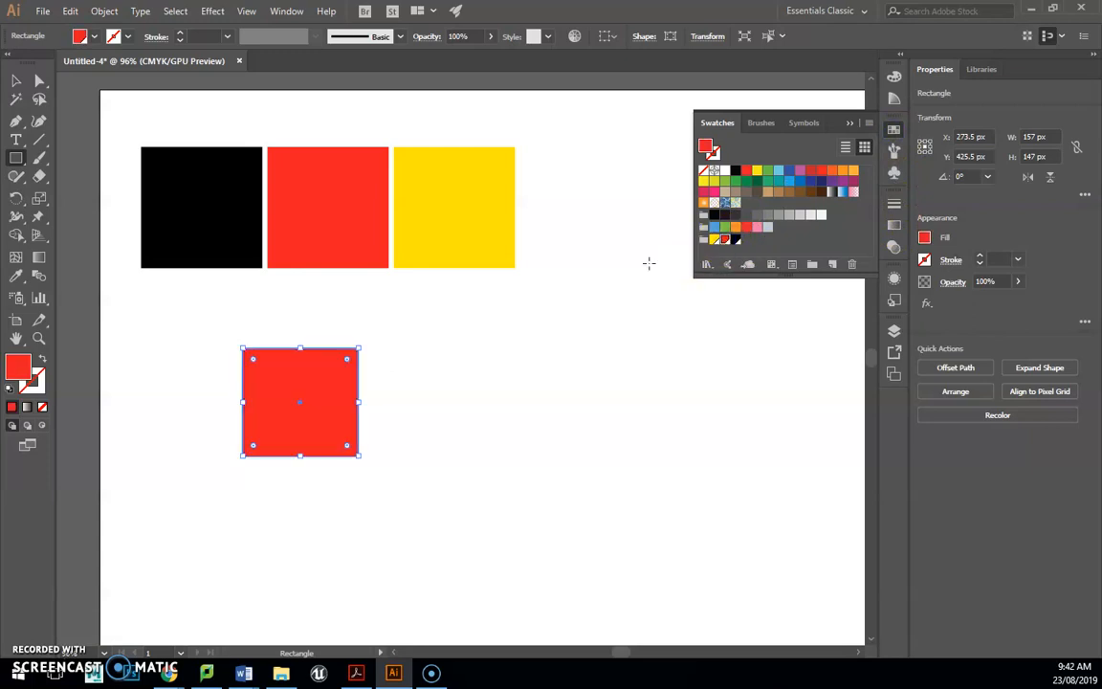
# Step: With the Paintbrush and a red stroke, paint an S-shaped curve beside the new rectangle and a letter W on the black square
pyautogui.click(40, 158)
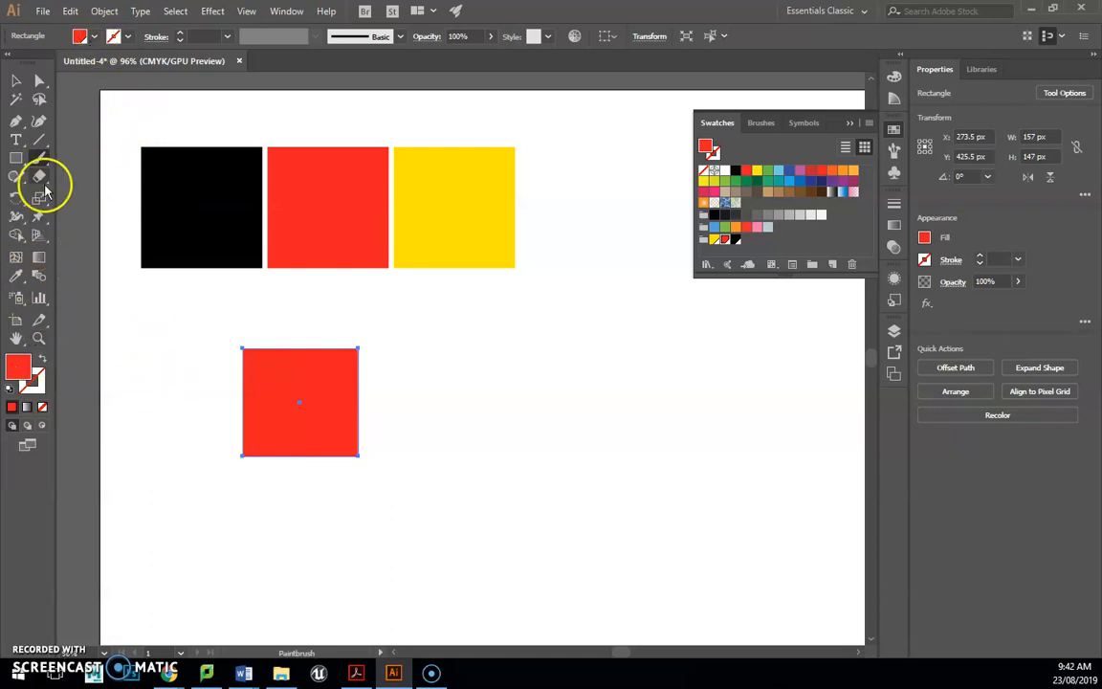
pyautogui.click(40, 360)
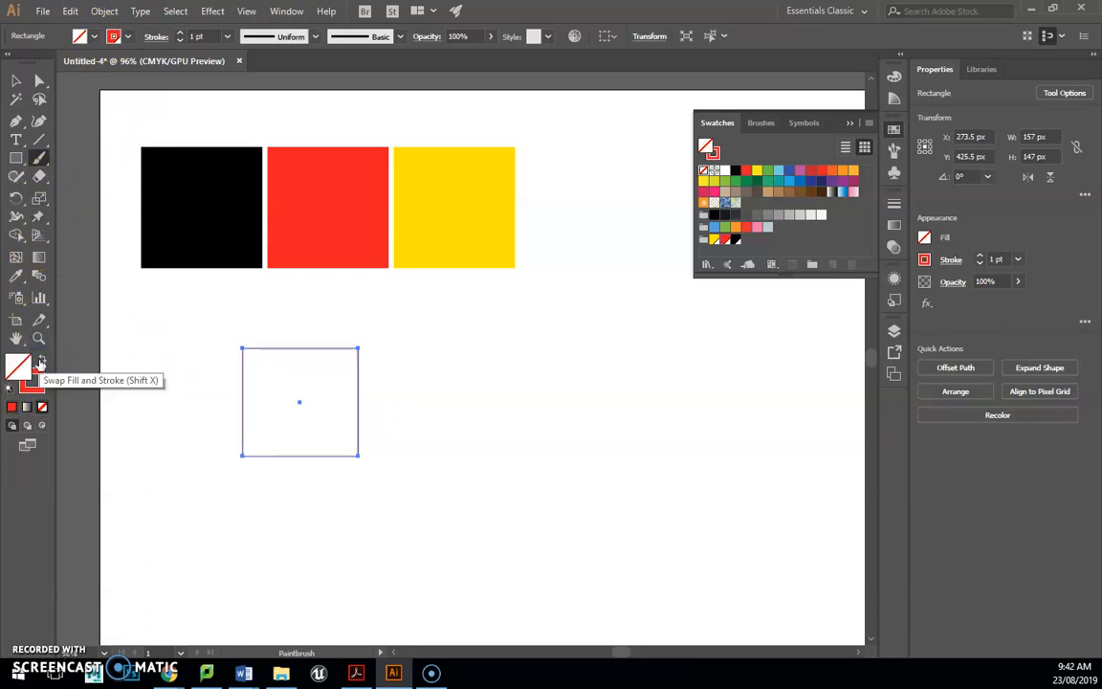
pyautogui.click(40, 360)
pyautogui.moveTo(483, 345)
pyautogui.mouseDown()
pyautogui.moveTo(506, 457)
pyautogui.moveTo(479, 474)
pyautogui.mouseUp()
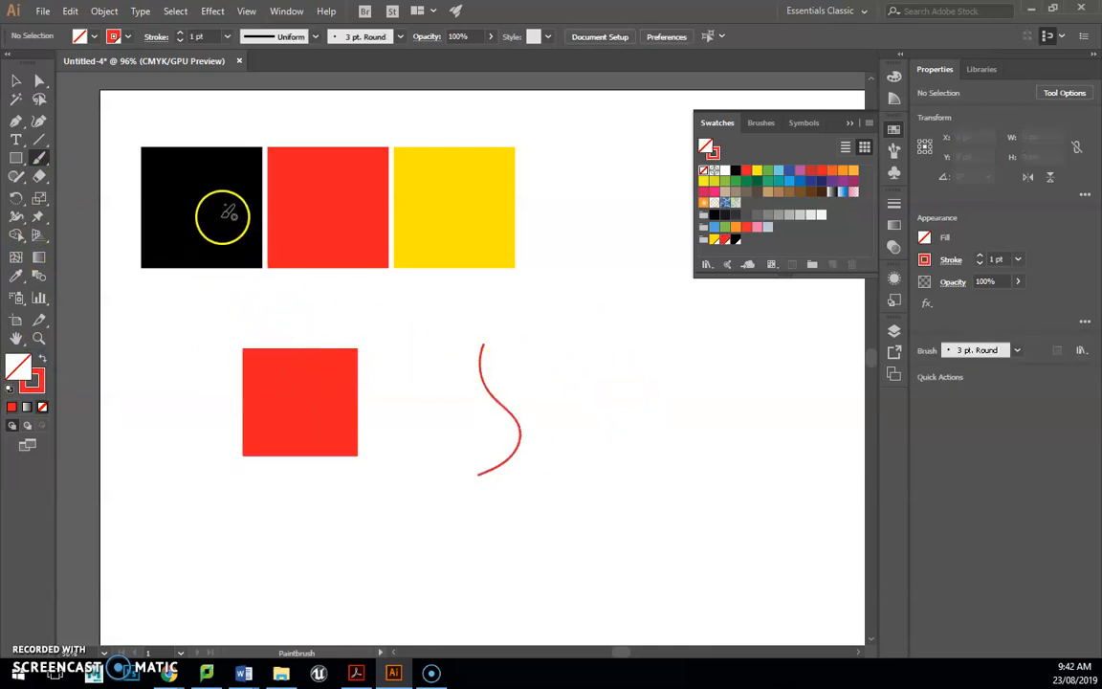
pyautogui.moveTo(173, 180)
pyautogui.mouseDown()
pyautogui.moveTo(177, 229)
pyautogui.moveTo(204, 203)
pyautogui.mouseUp()
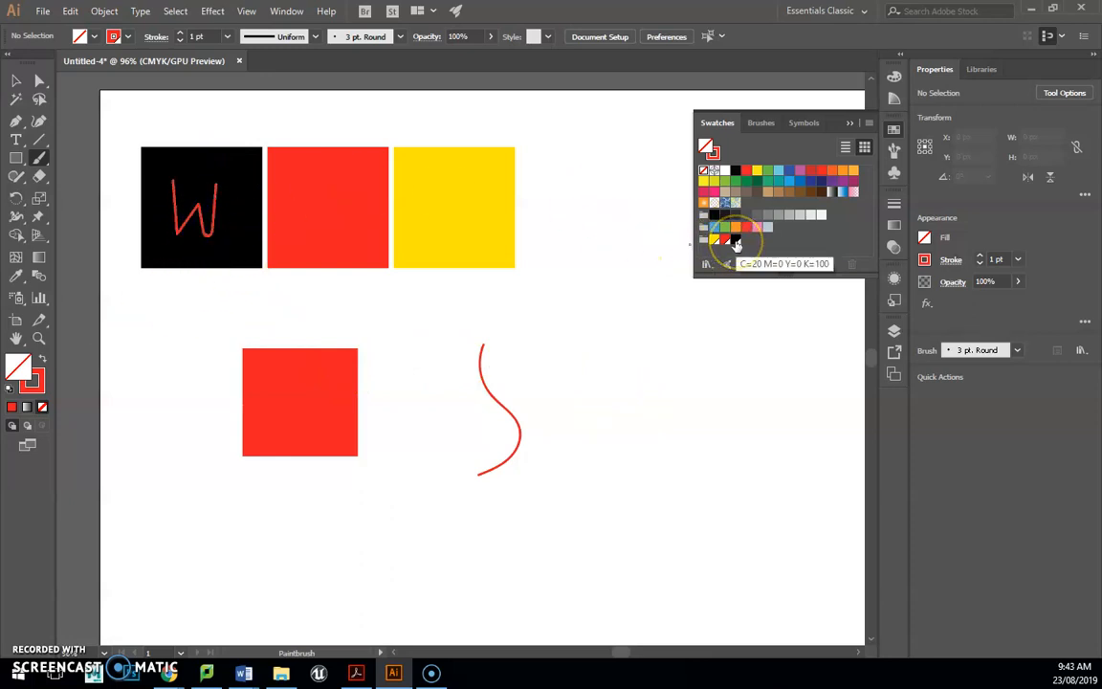
# Step: Change the stroke colour to black and paint a letter F on the red square with the Paintbrush
pyautogui.click(734, 240)
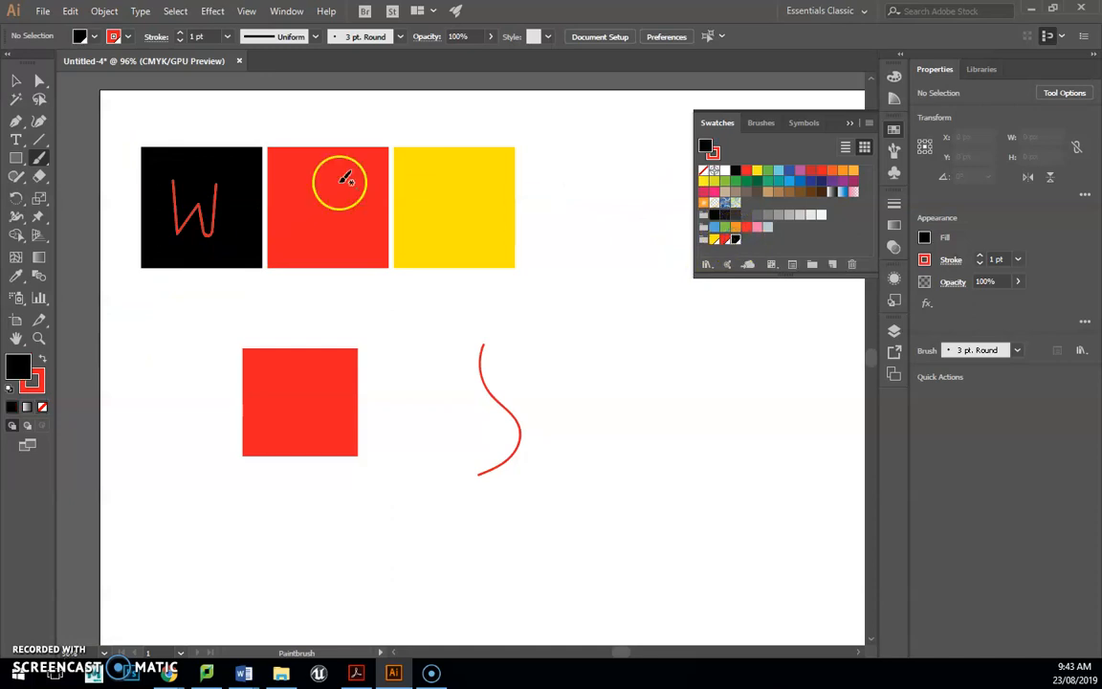
pyautogui.moveTo(359, 174); pyautogui.dragTo(307, 173)
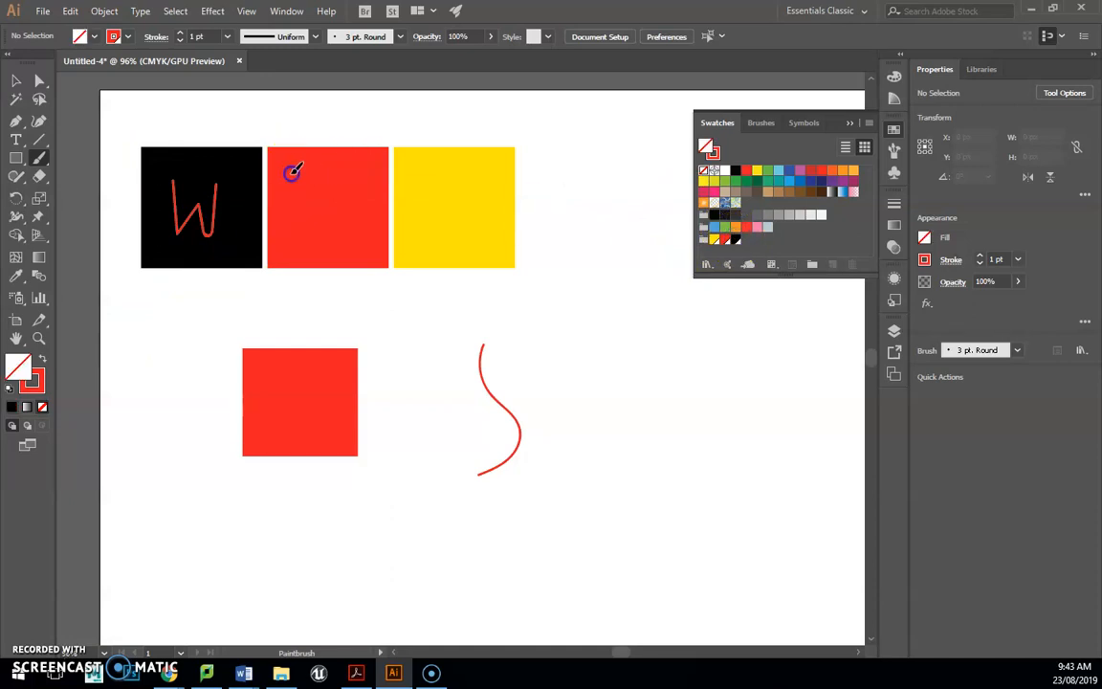
pyautogui.click(125, 37)
pyautogui.click(31, 96)
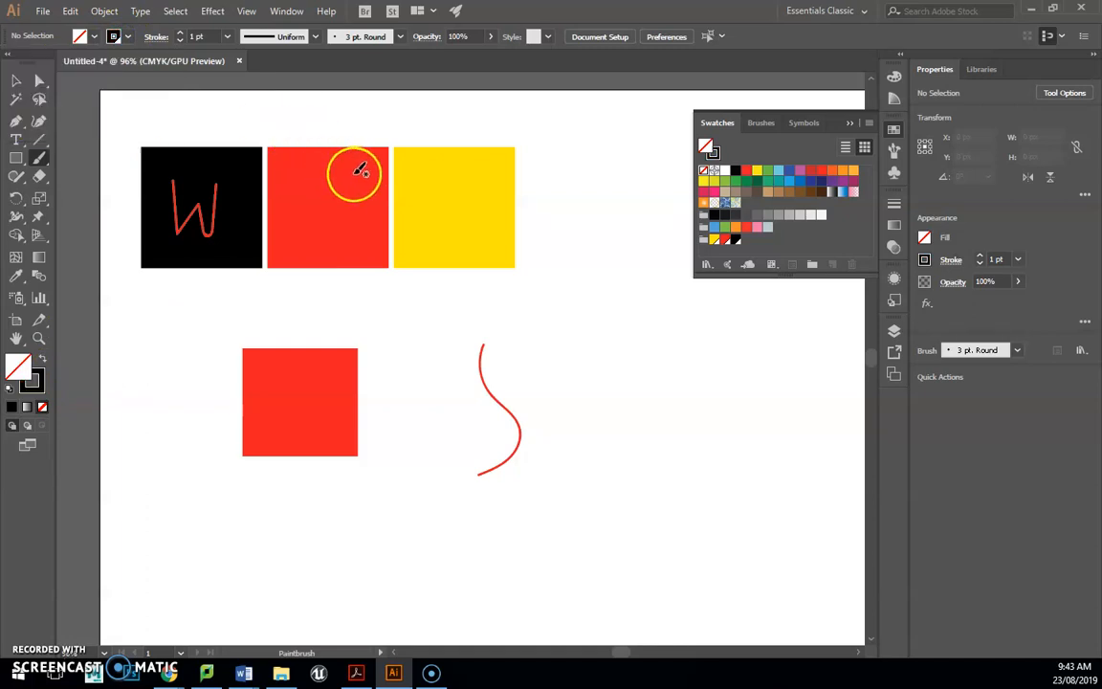
pyautogui.moveTo(364, 172); pyautogui.dragTo(279, 175)
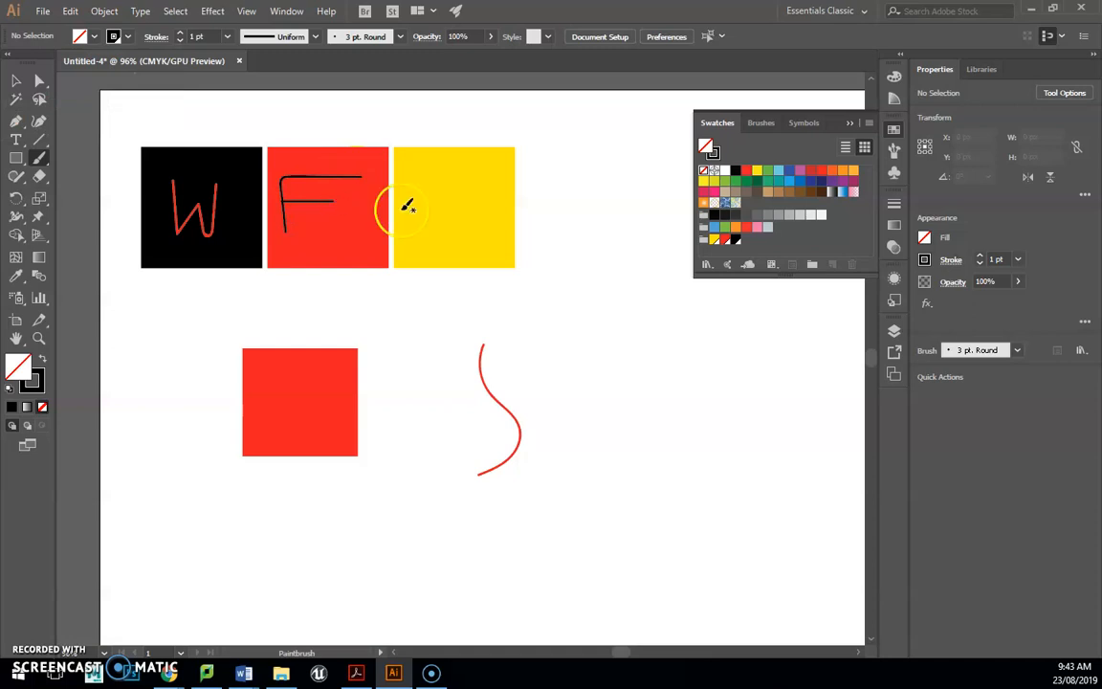
# Step: Make the WatfordColours red the stroke colour and paint a letter C on the yellow square
pyautogui.click(726, 240)
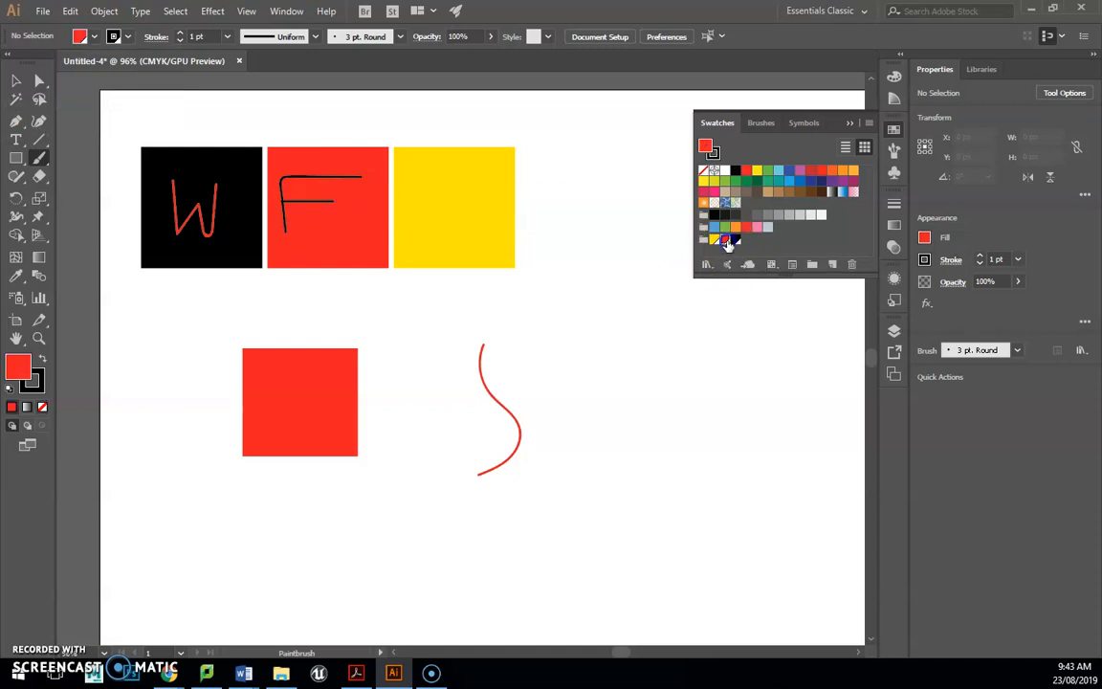
pyautogui.click(42, 358)
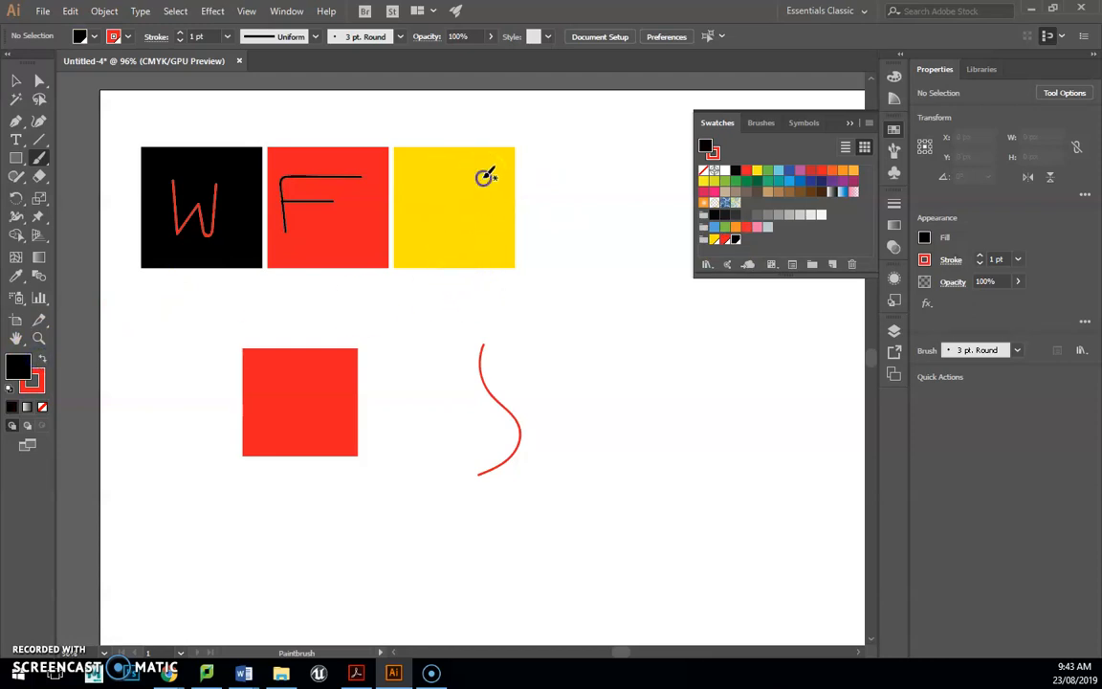
pyautogui.moveTo(438, 236); pyautogui.dragTo(482, 232)
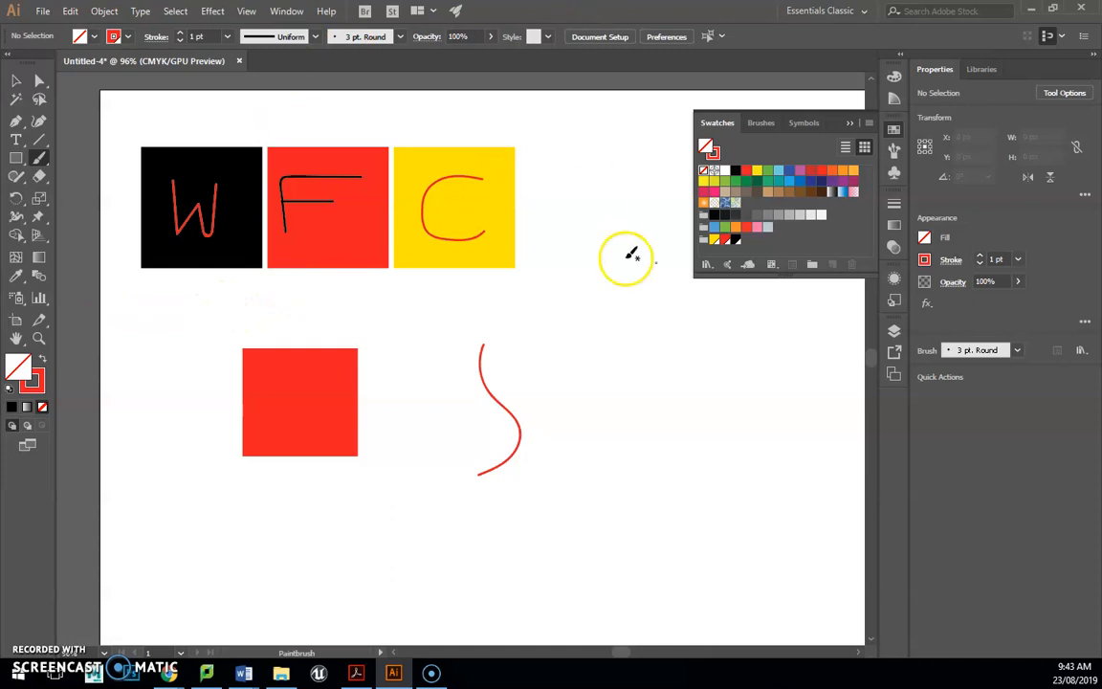
# Step: Make the WatfordColours black the stroke colour and paint a small circle below the letter F on the red square
pyautogui.click(733, 241)
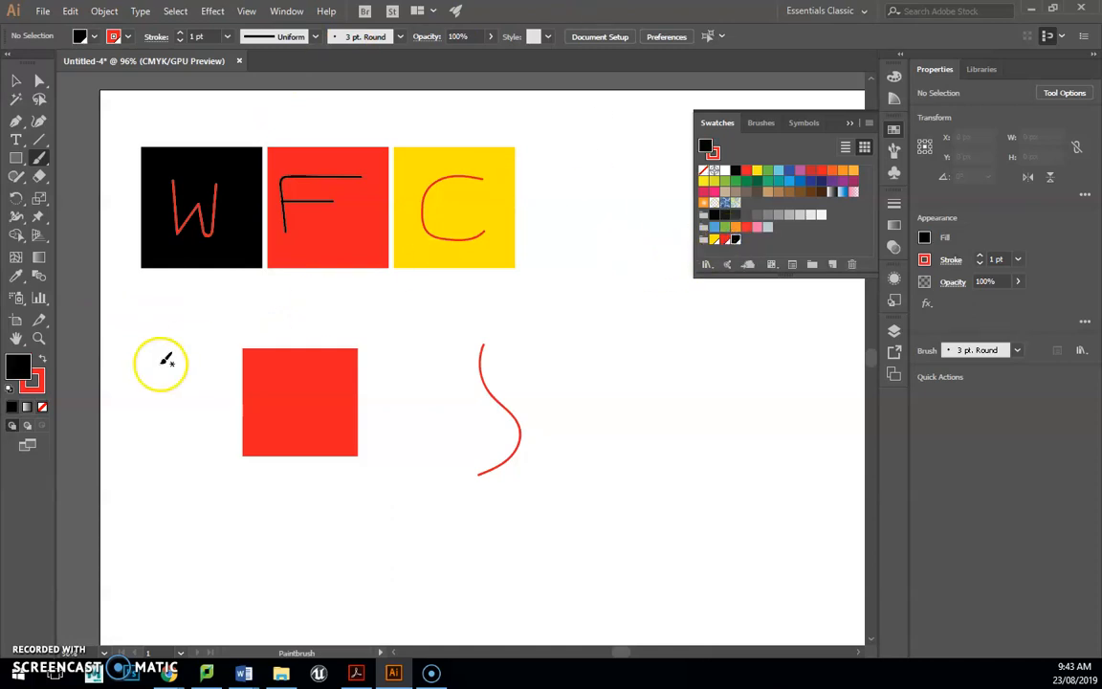
pyautogui.click(41, 363)
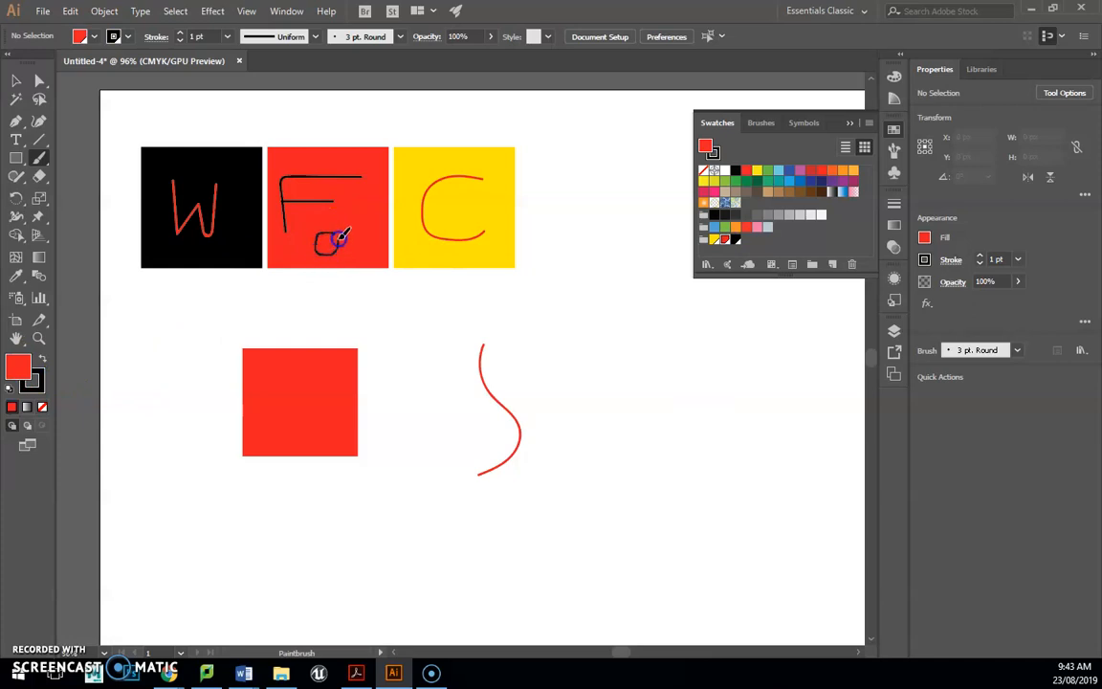
pyautogui.press('/')
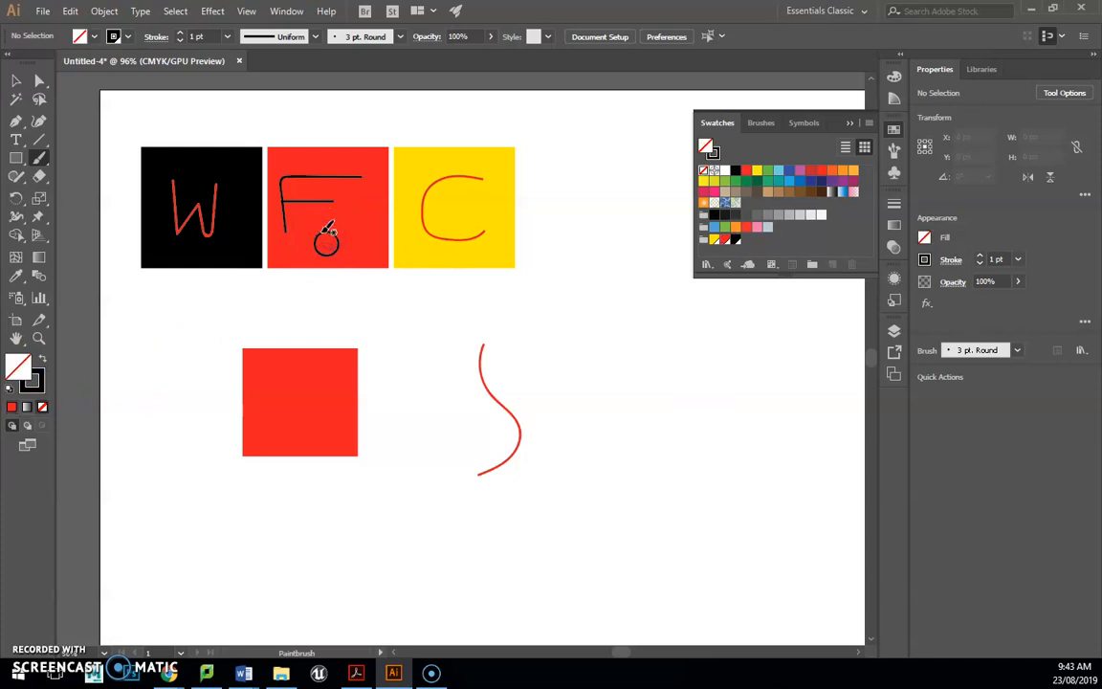